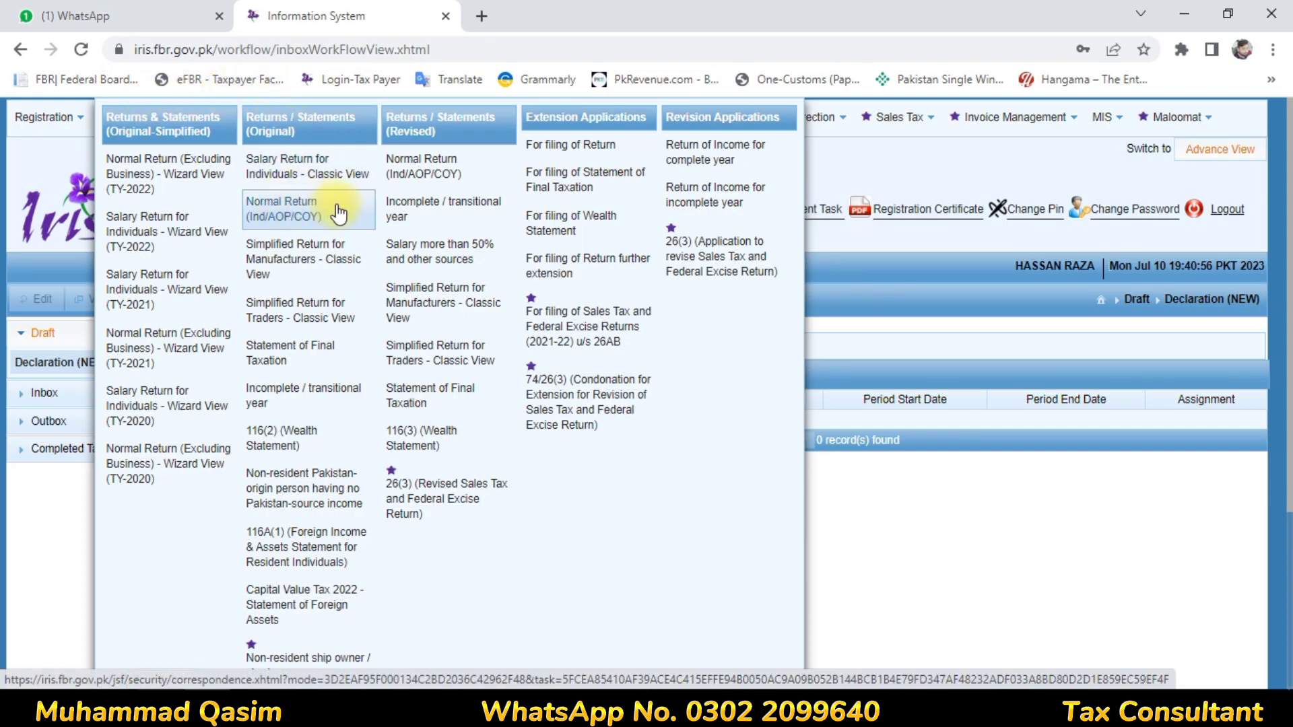
# - Start an original Normal Return (Ind/AOP/COY) and select the tax year 2023 period, 01-Jul-2022 to 30-Jun-2023
pyautogui.click(294, 229)
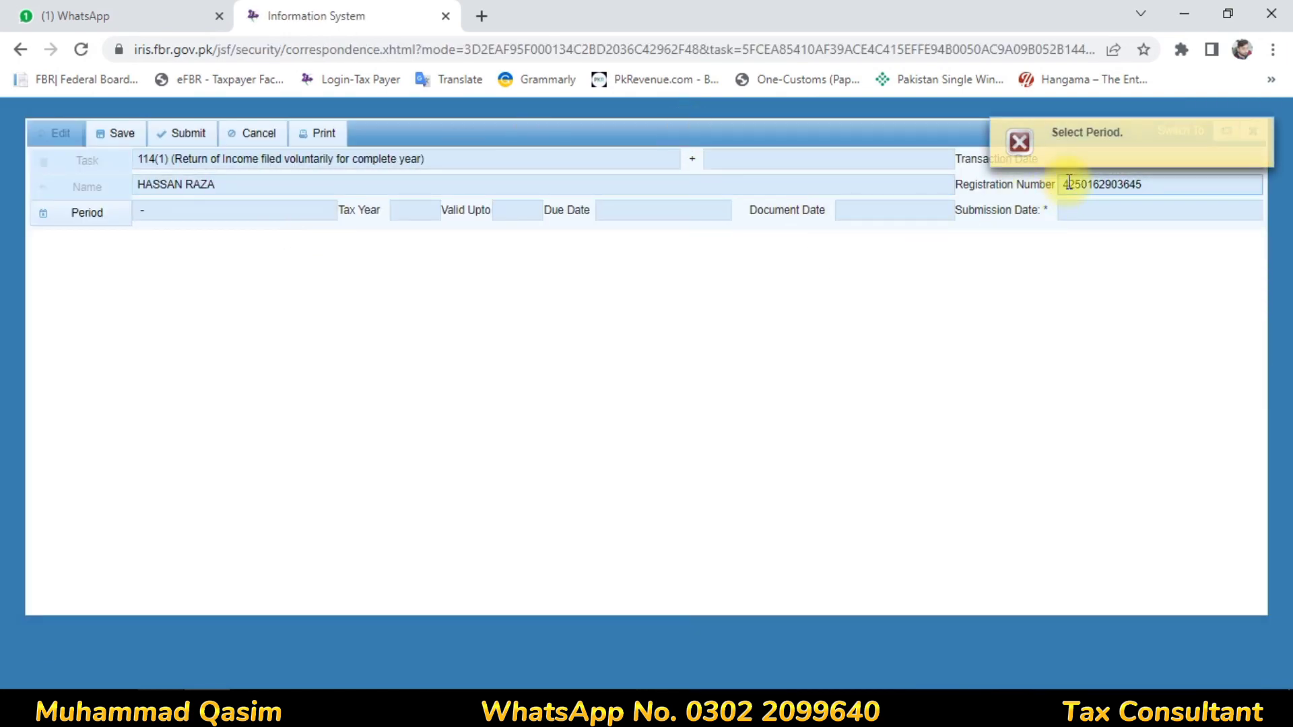
pyautogui.moveTo(1071, 160)
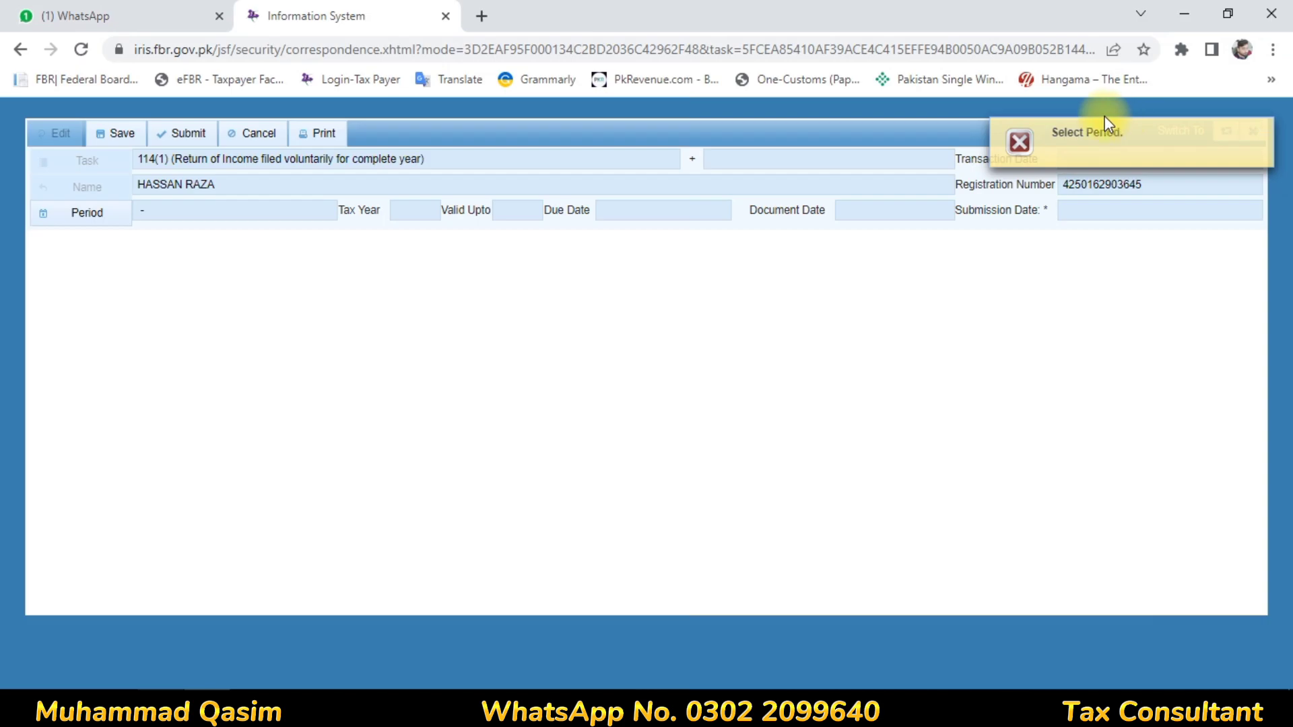
pyautogui.click(88, 226)
pyautogui.write('202')
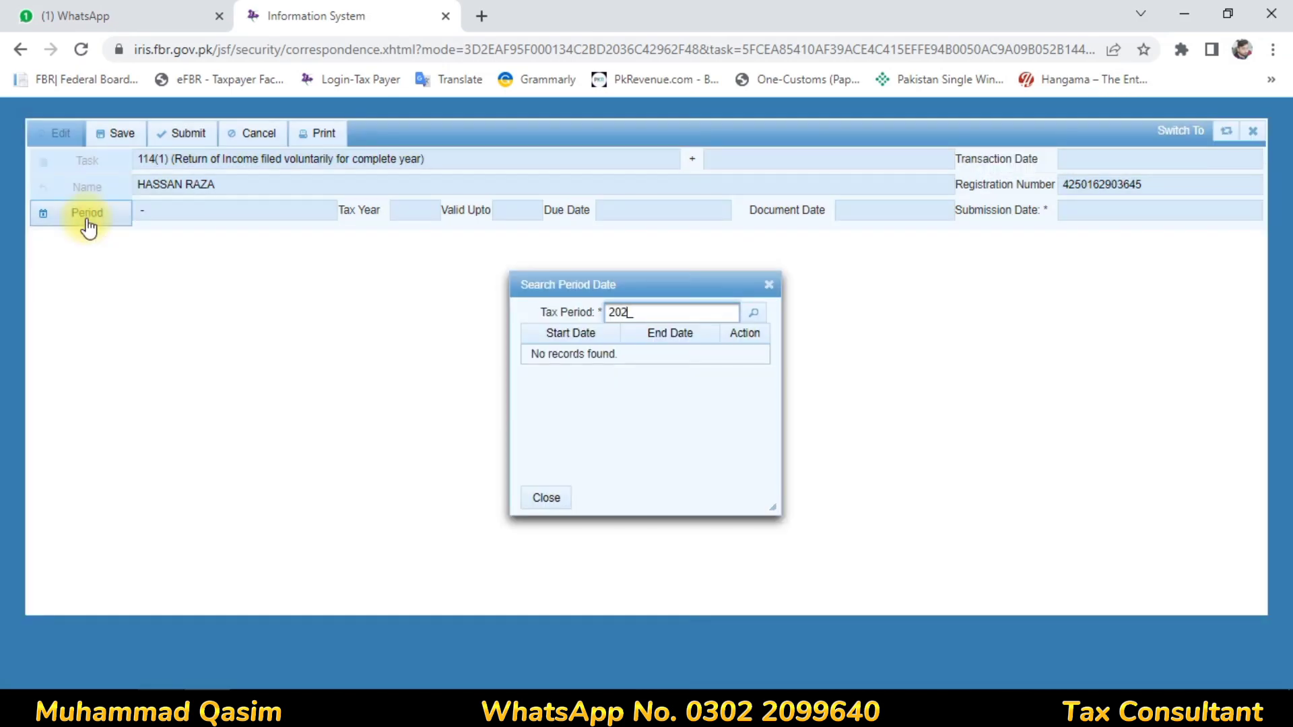
pyautogui.write('3')
pyautogui.press('Return')
pyautogui.click(748, 355)
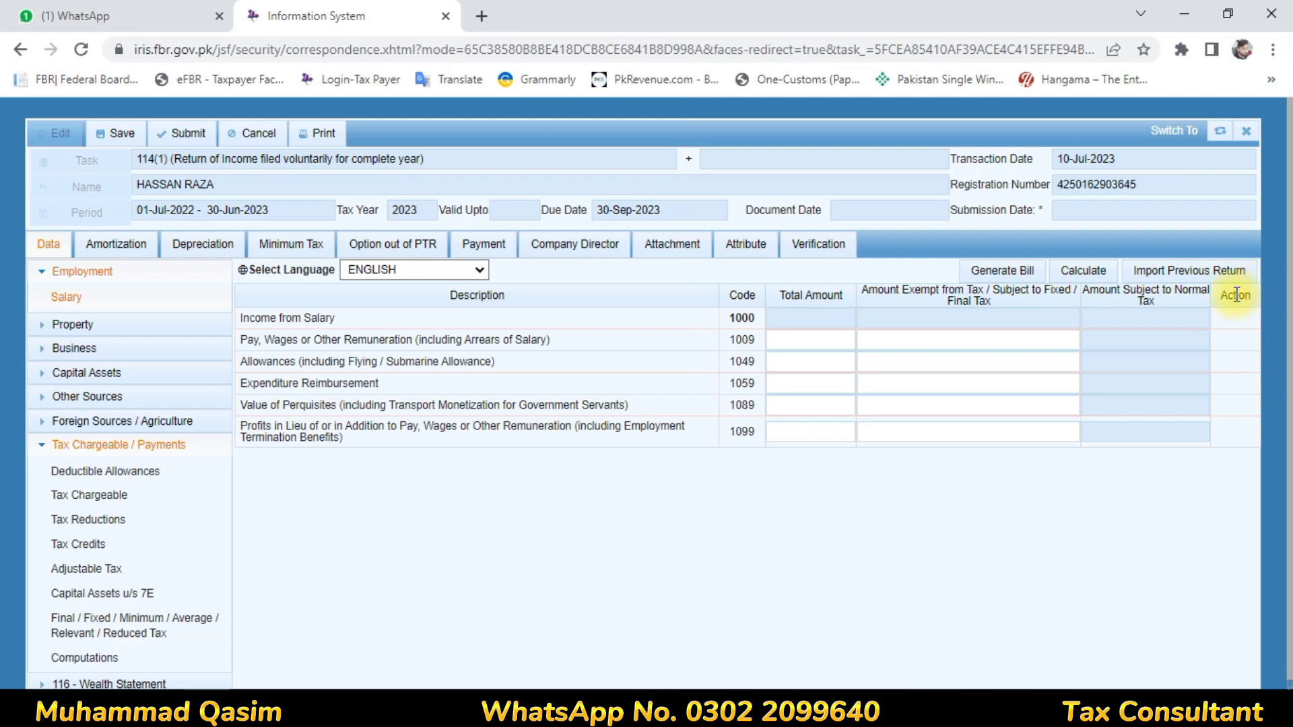
# - Import the previous return's data and review the tax computations and the wealth statement's personal assets and liabilities
pyautogui.click(1215, 283)
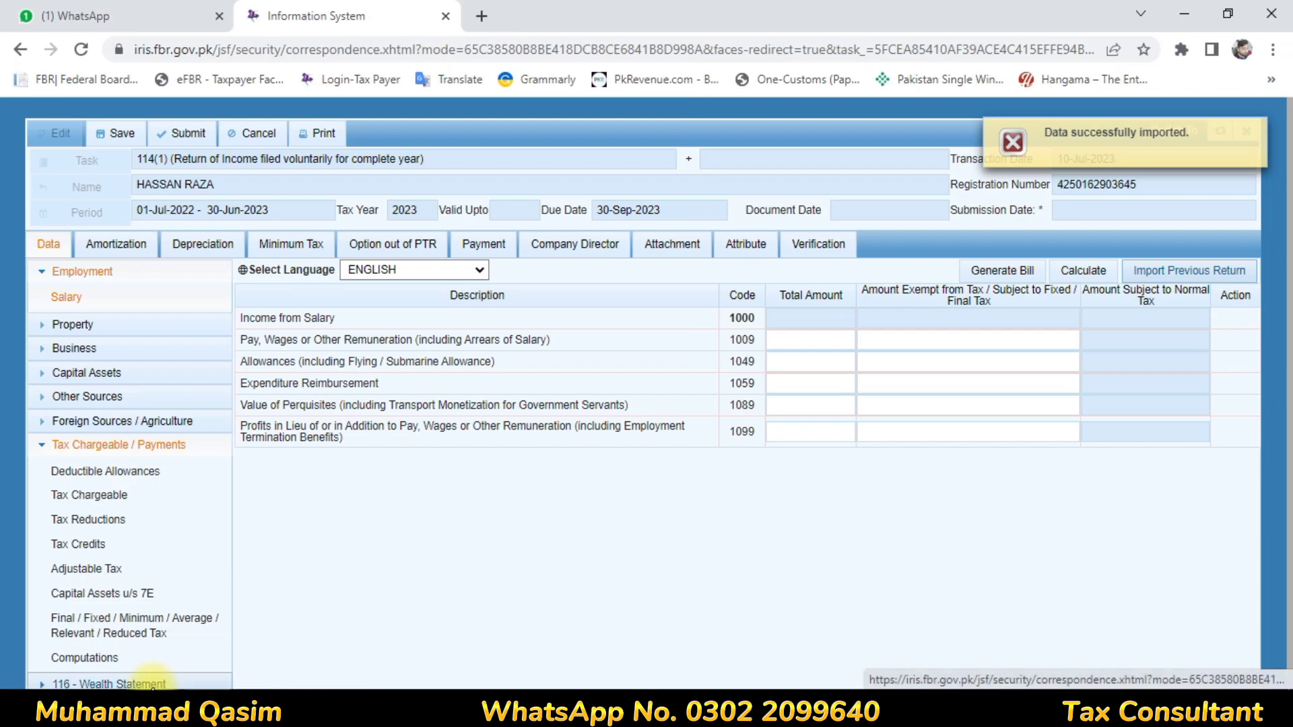
pyautogui.click(95, 656)
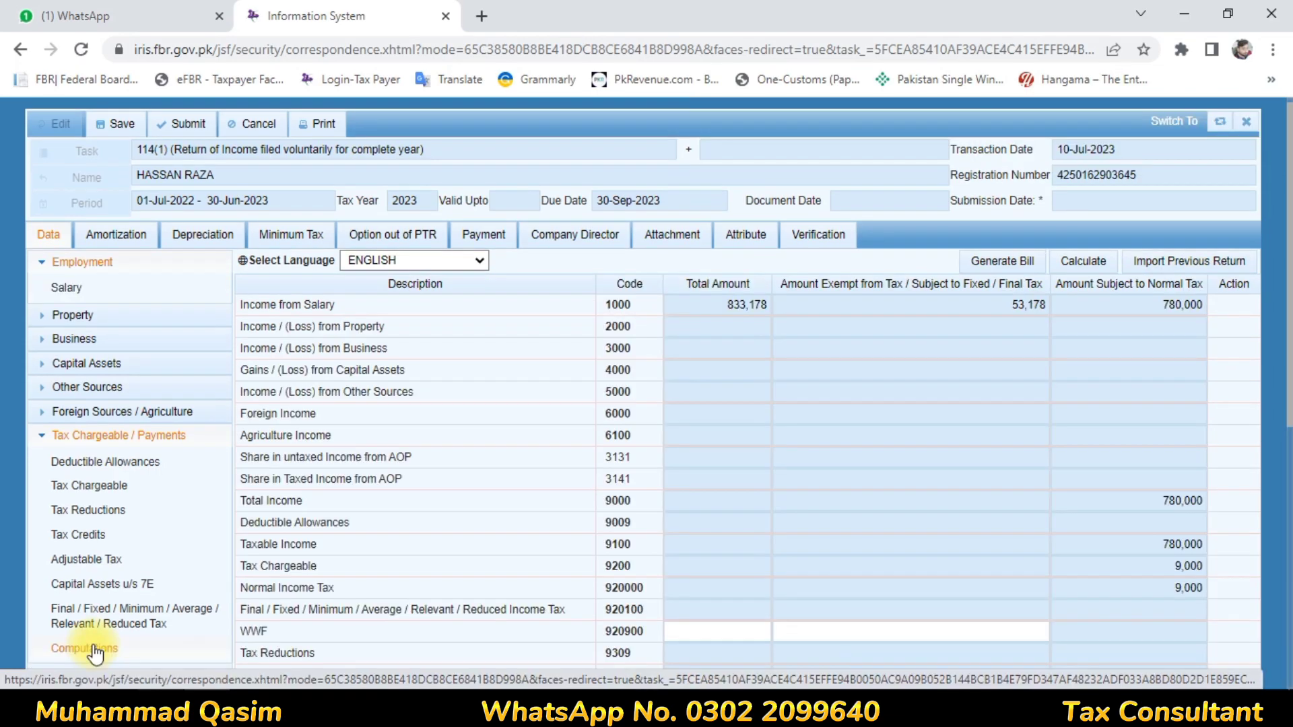
pyautogui.moveTo(1291, 233); pyautogui.dragTo(1289, 479)
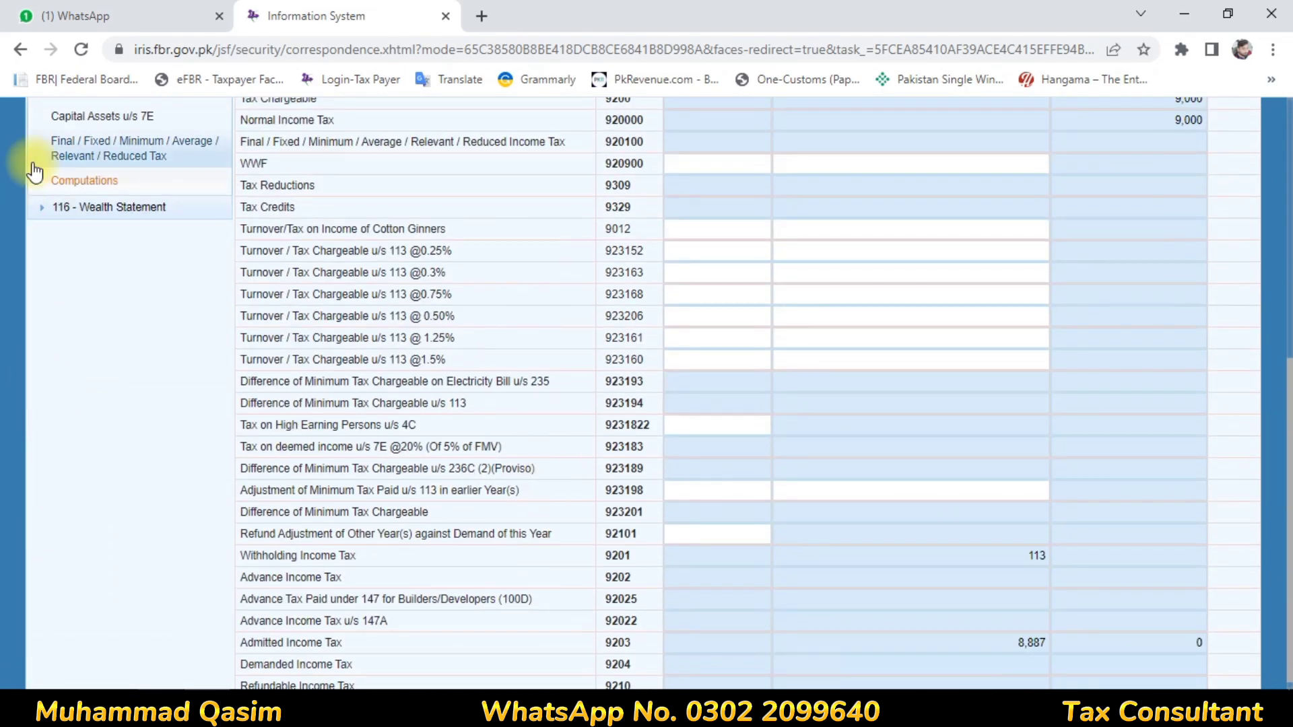
pyautogui.click(41, 208)
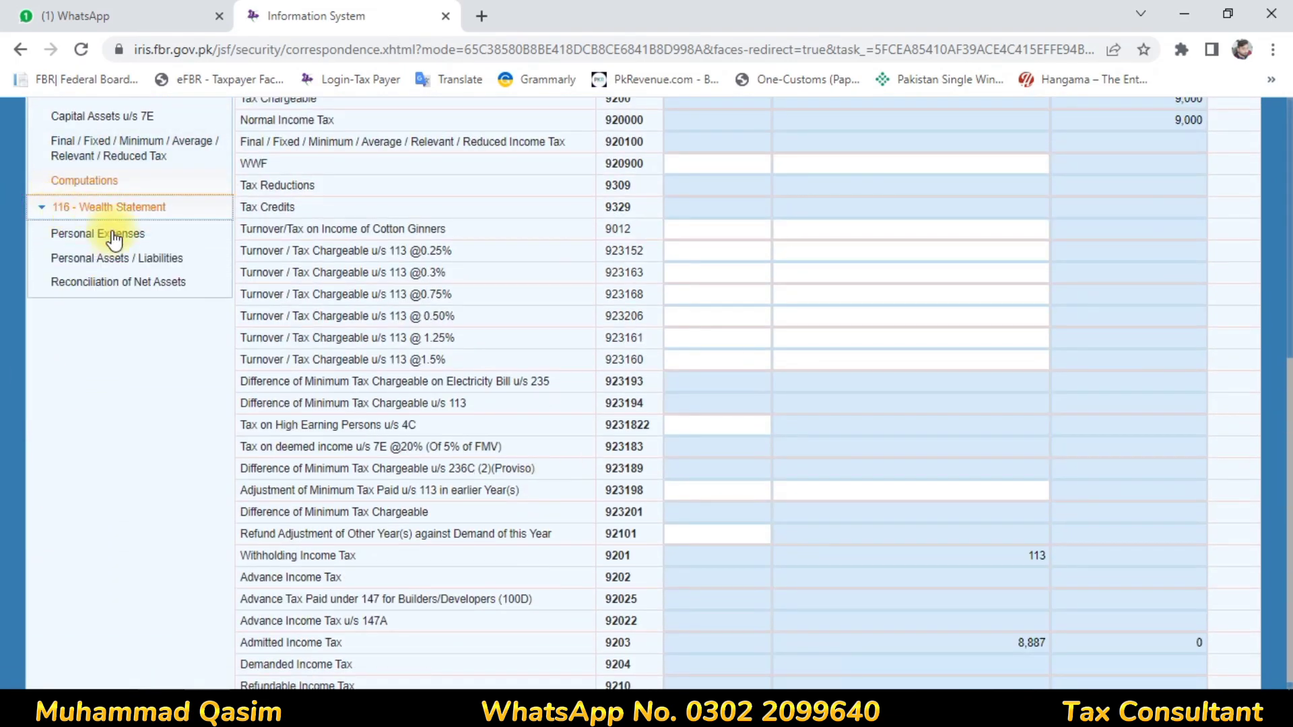
pyautogui.click(114, 266)
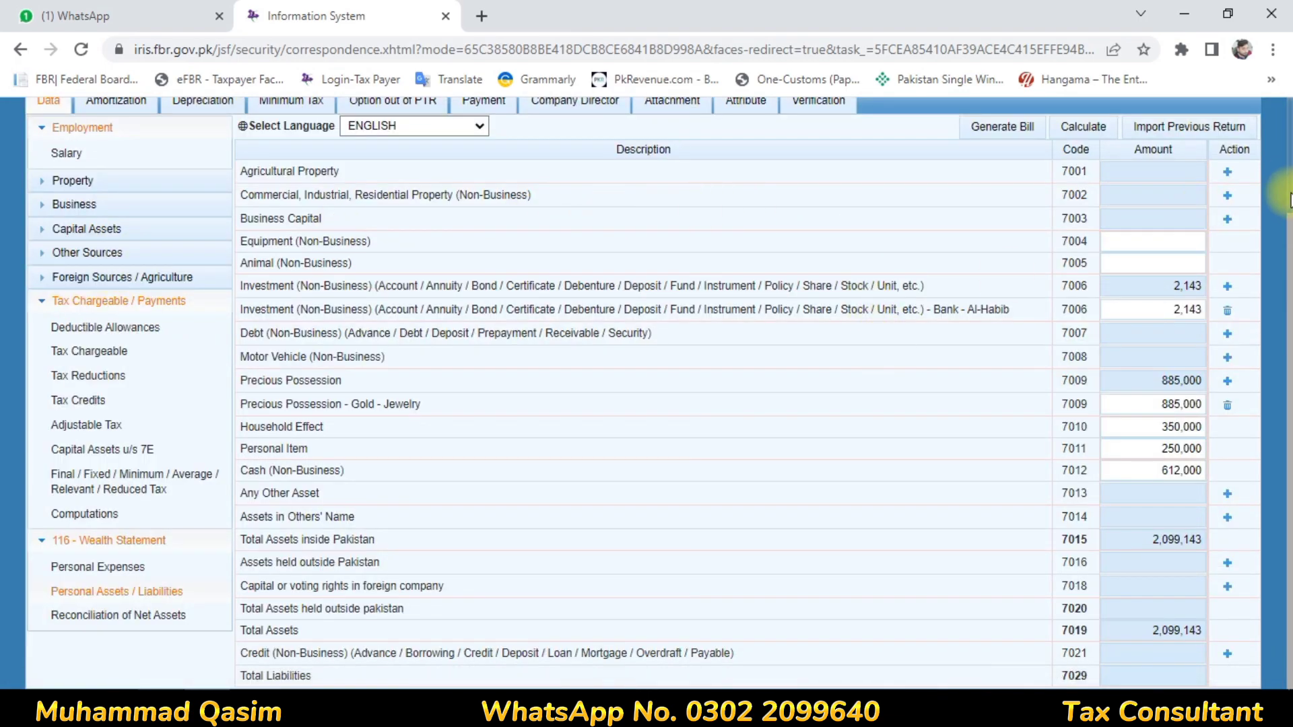
pyautogui.moveTo(1289, 239); pyautogui.dragTo(1279, 128)
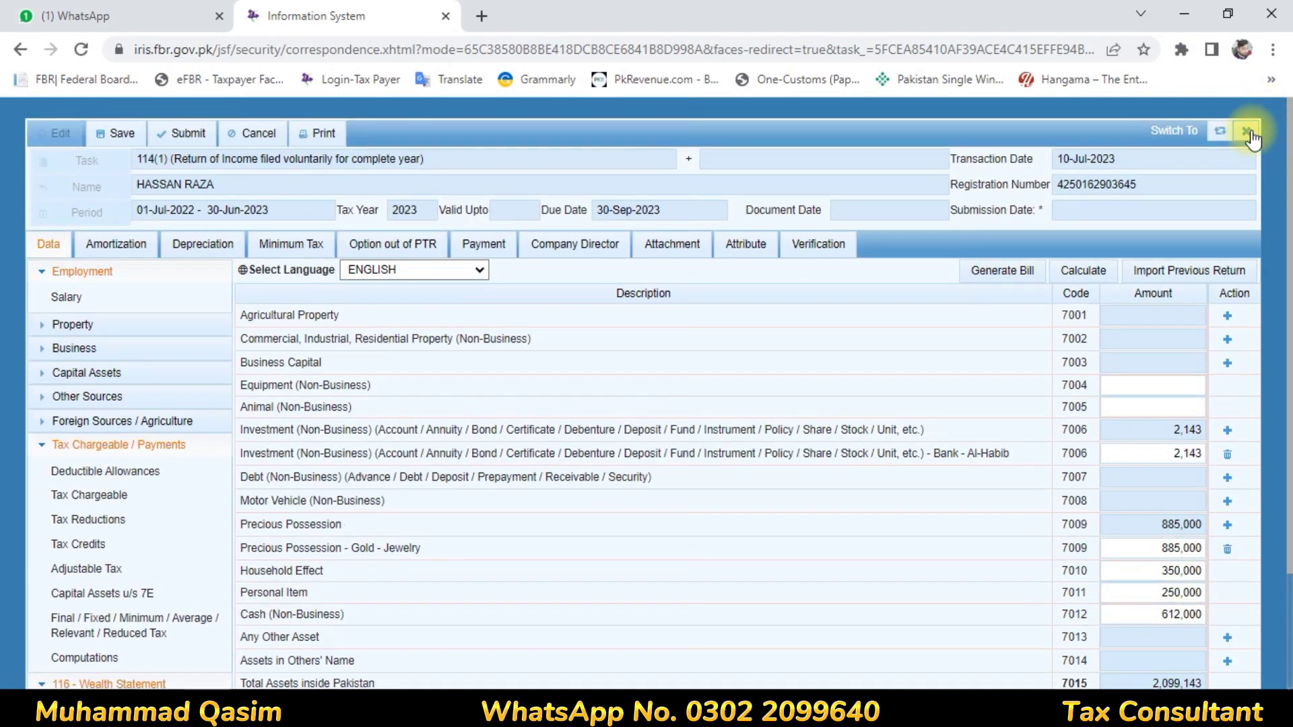
# - Close the return without saving and delete its 114(1) draft for tax year 2023 from the declarations
pyautogui.click(1255, 130)
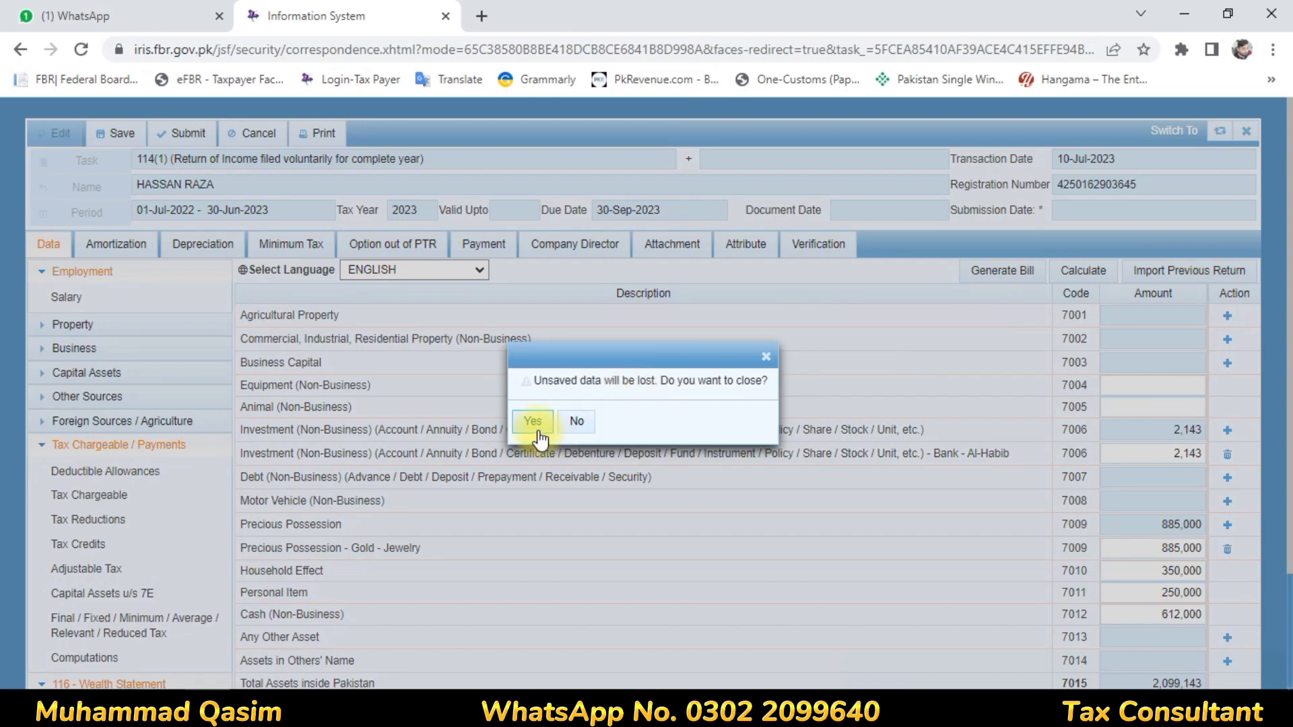
pyautogui.click(537, 430)
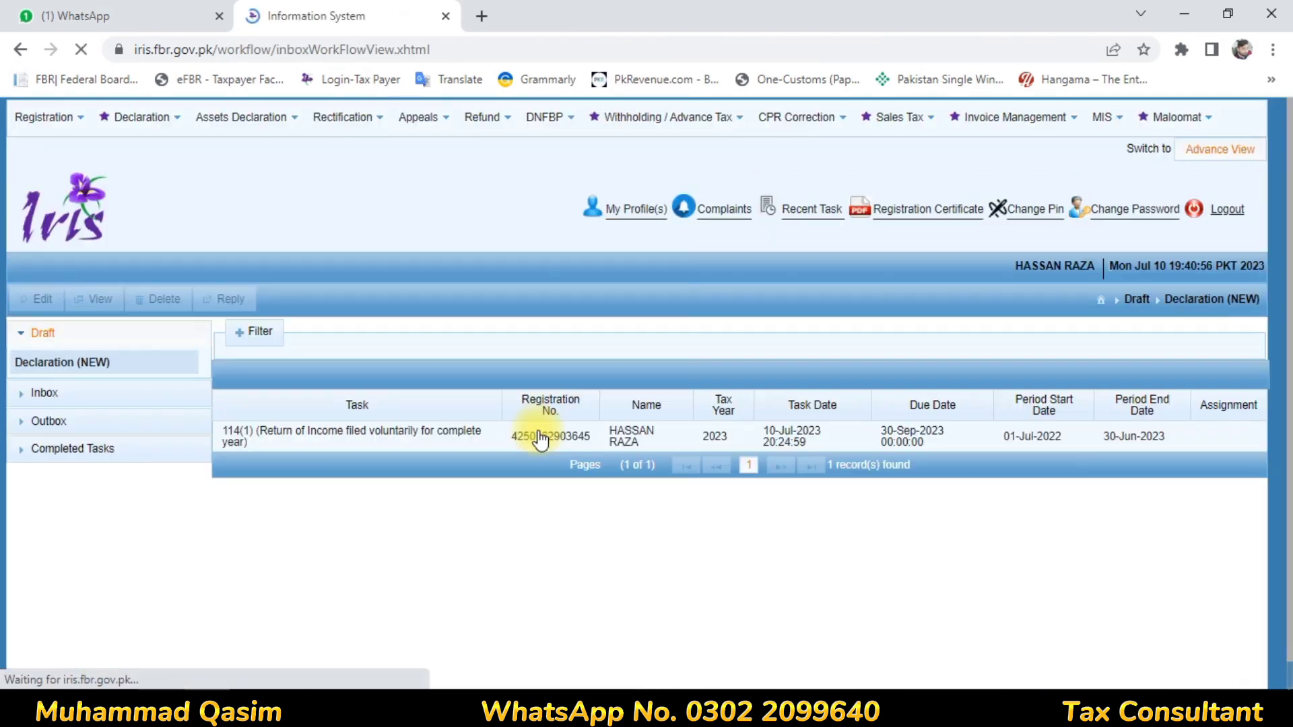
pyautogui.click(539, 436)
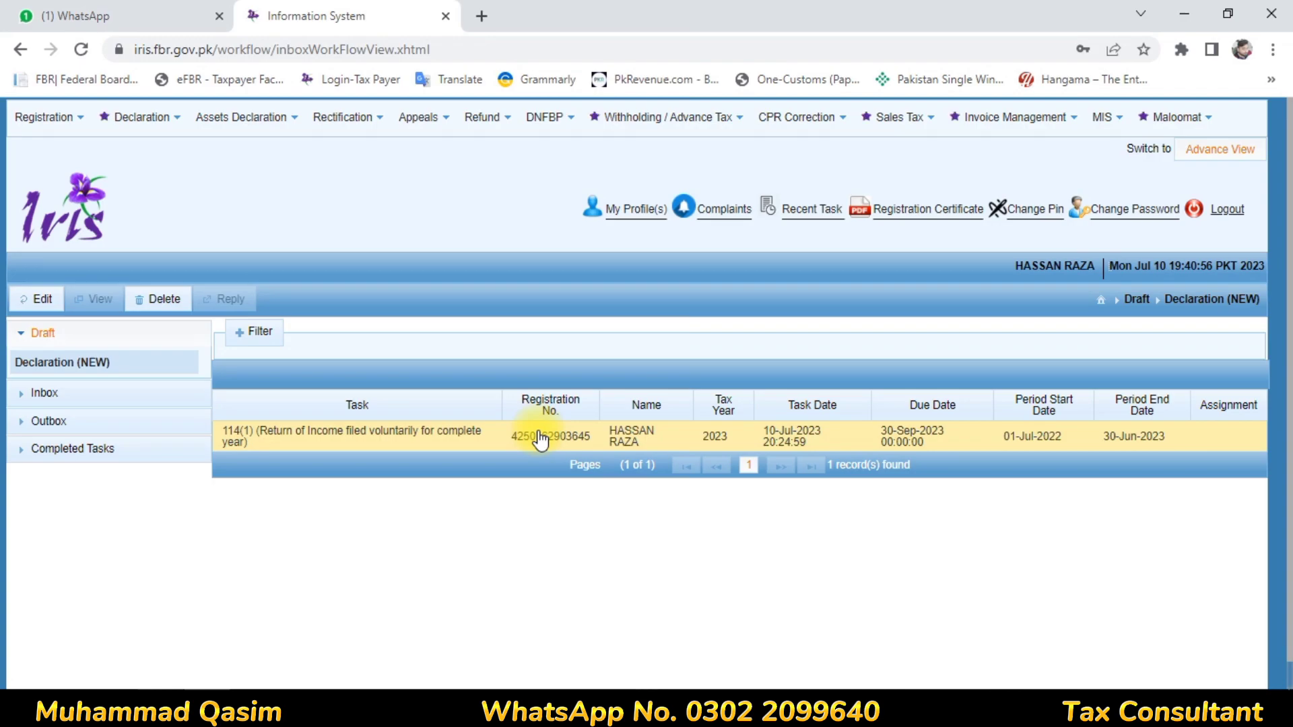
pyautogui.click(323, 417)
pyautogui.click(164, 299)
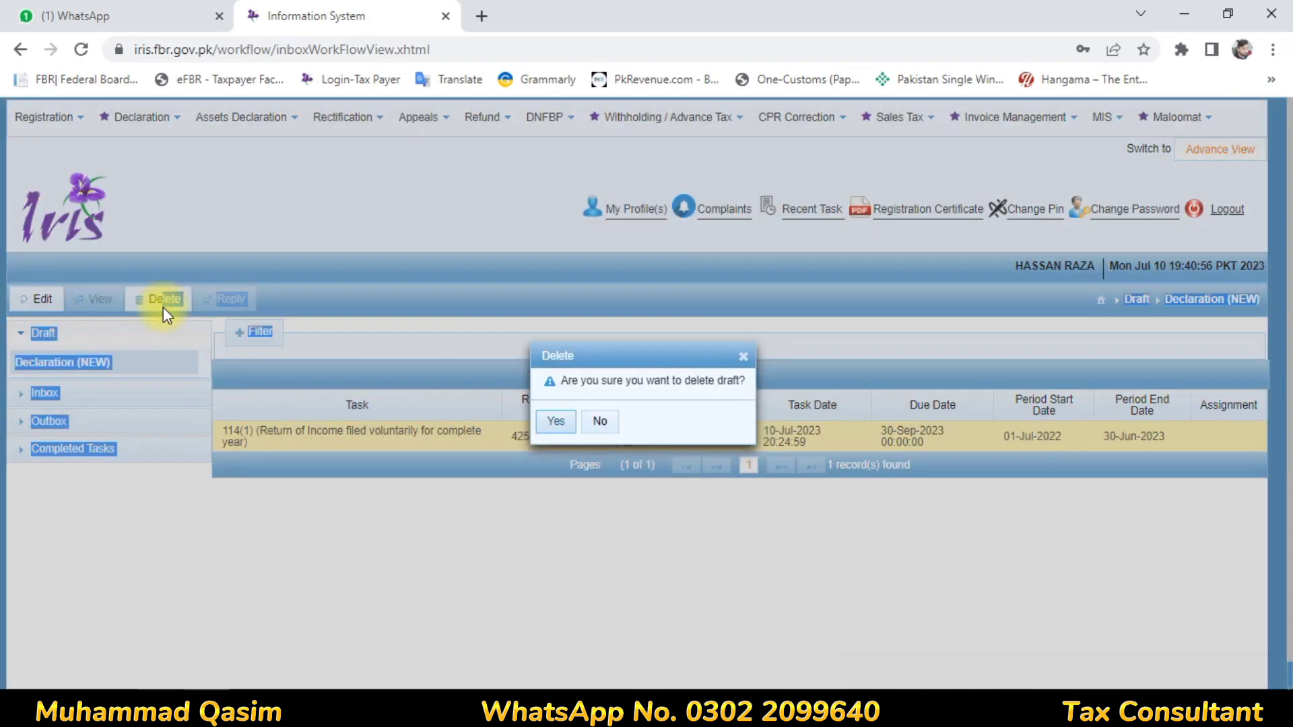
pyautogui.click(556, 421)
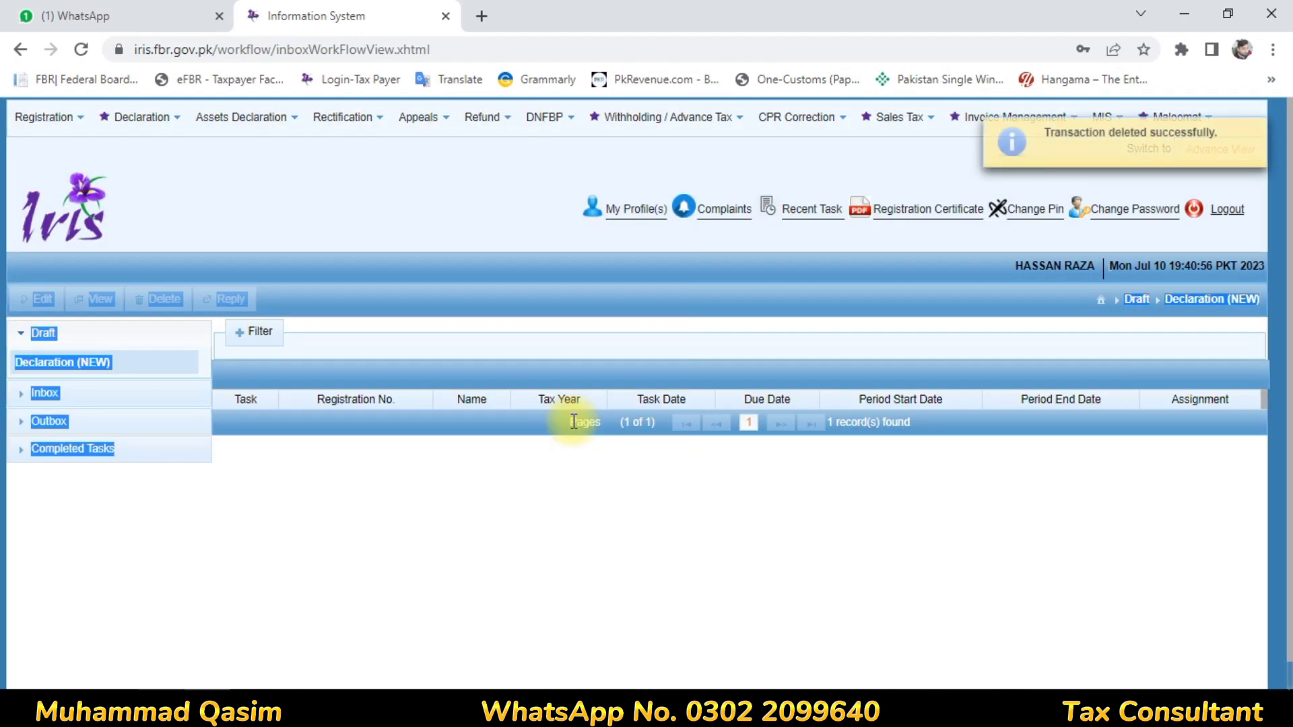
# - Create a fresh original Normal Return (Ind/AOP/COY) for tax period 2023, without importing the previous return
pyautogui.click(172, 117)
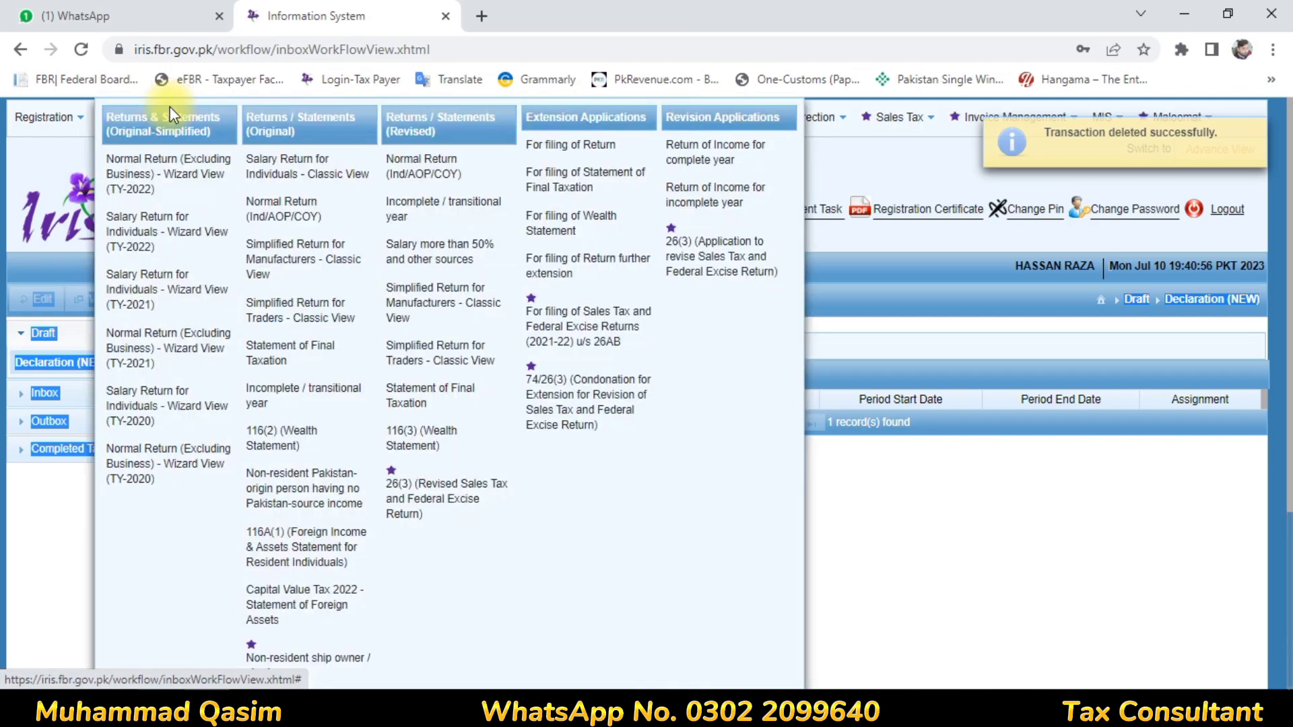
pyautogui.click(317, 222)
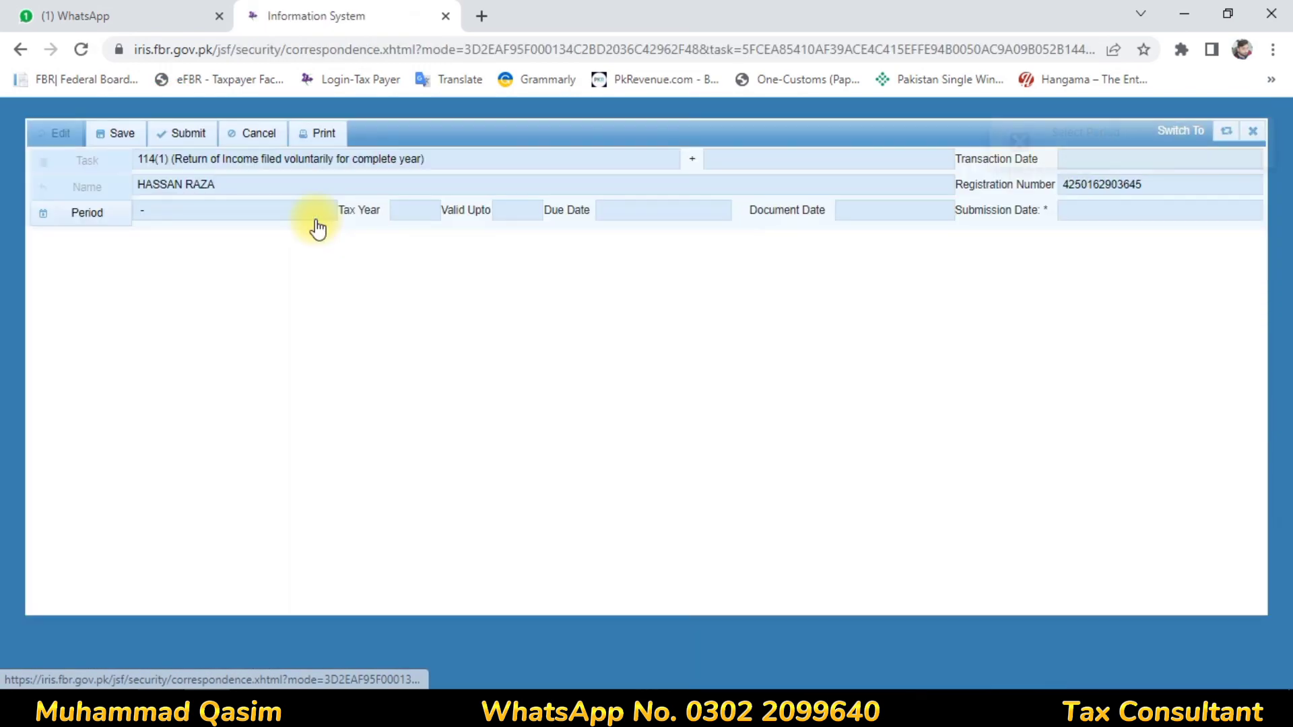
pyautogui.click(108, 222)
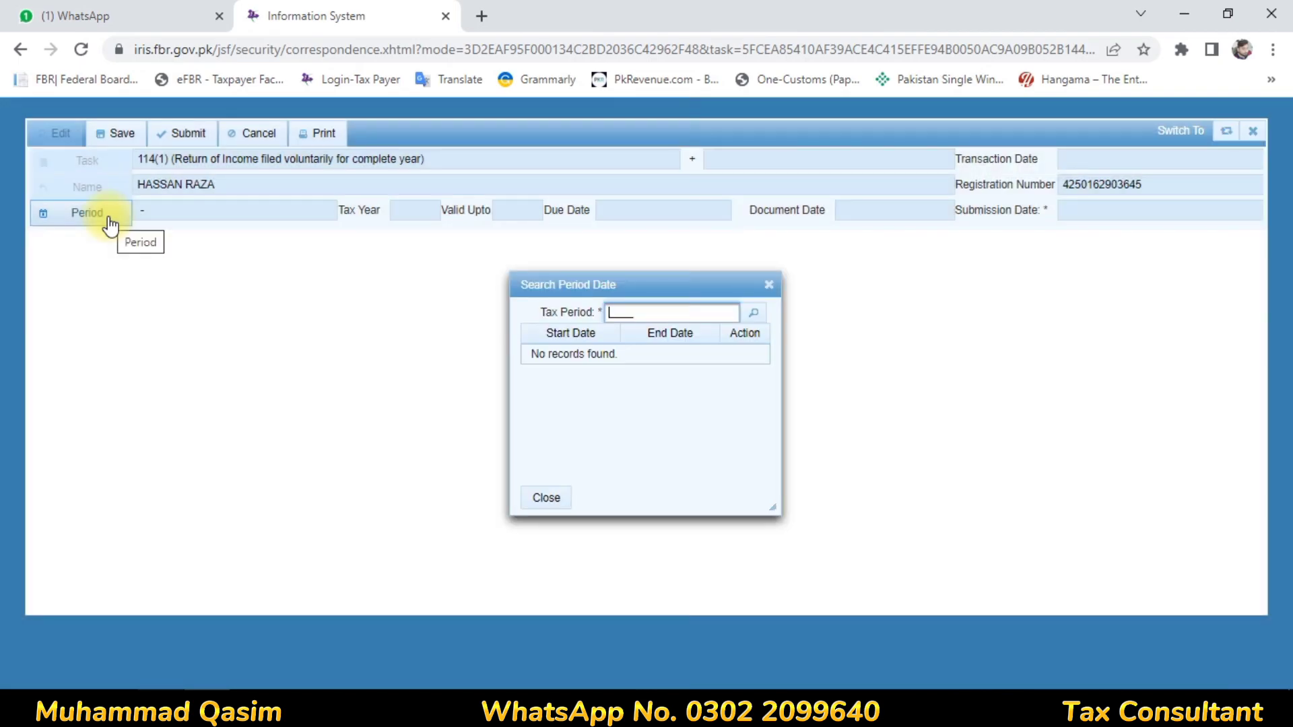
pyautogui.write('2023')
pyautogui.press('Return')
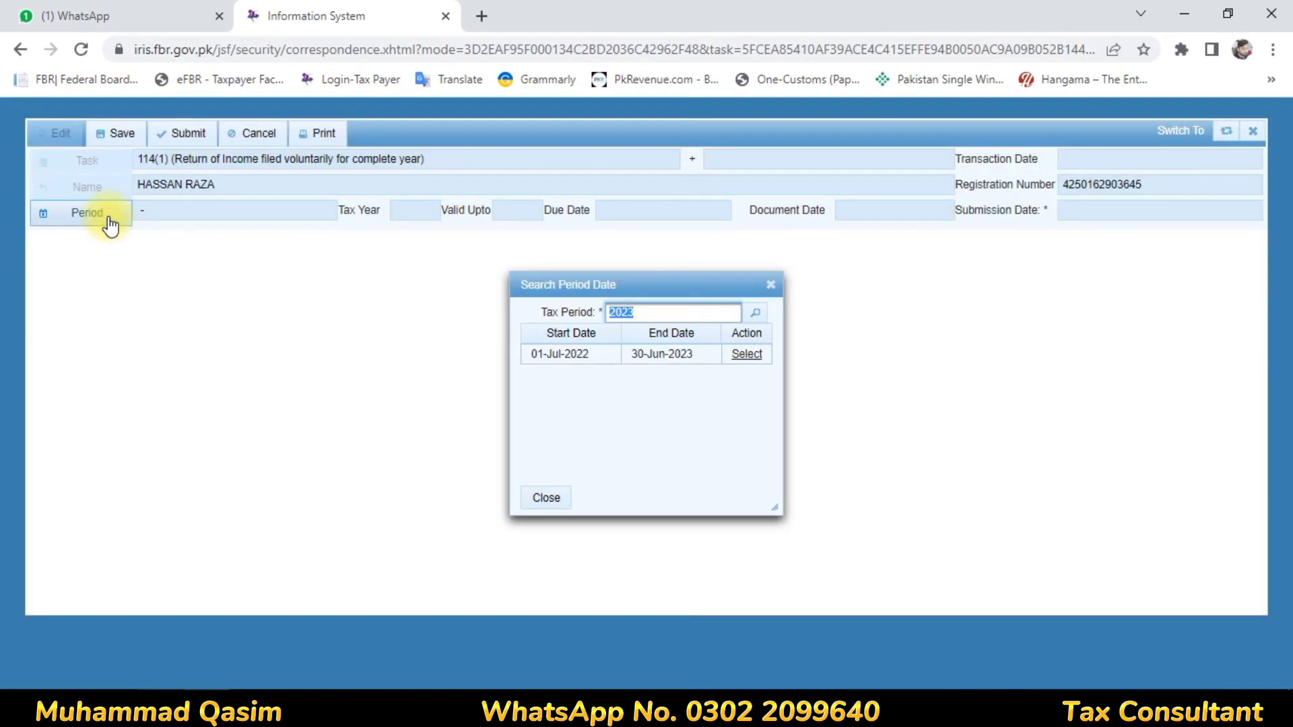
pyautogui.click(742, 352)
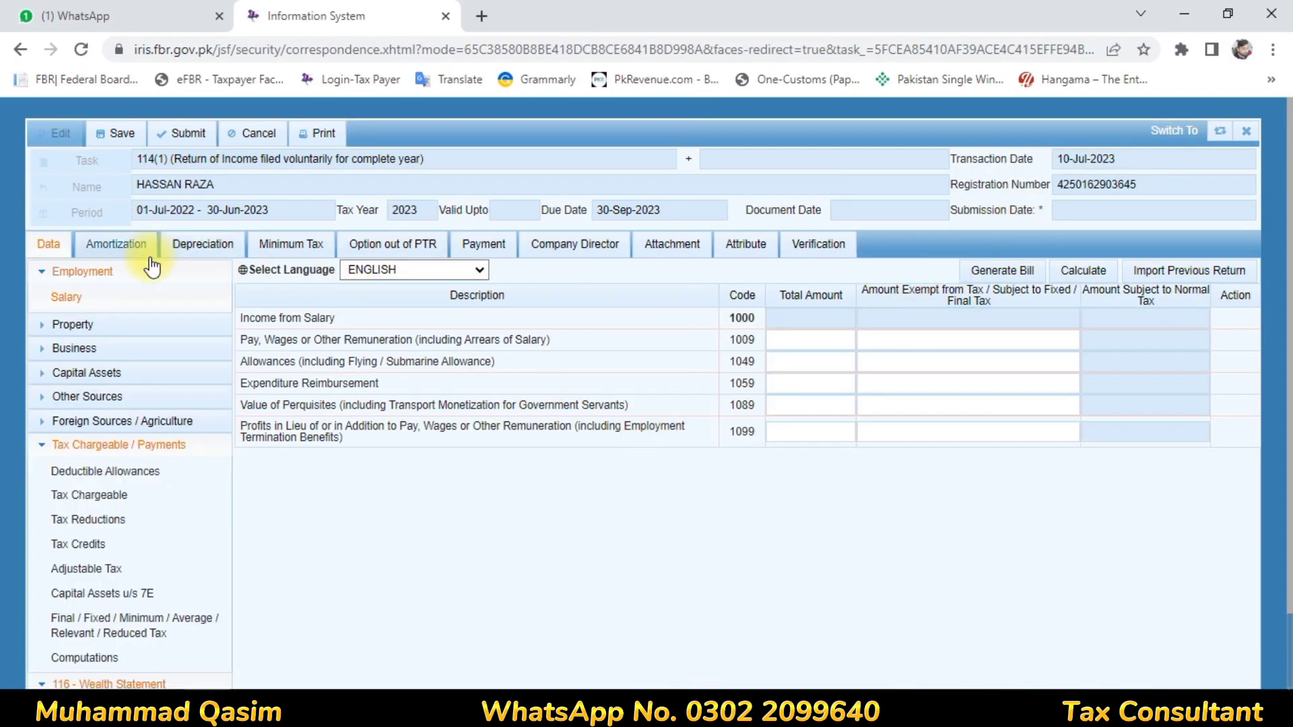
# - Examine the personal assets and liabilities in the 116 wealth statement, keeping the other return sections collapsed
pyautogui.click(42, 448)
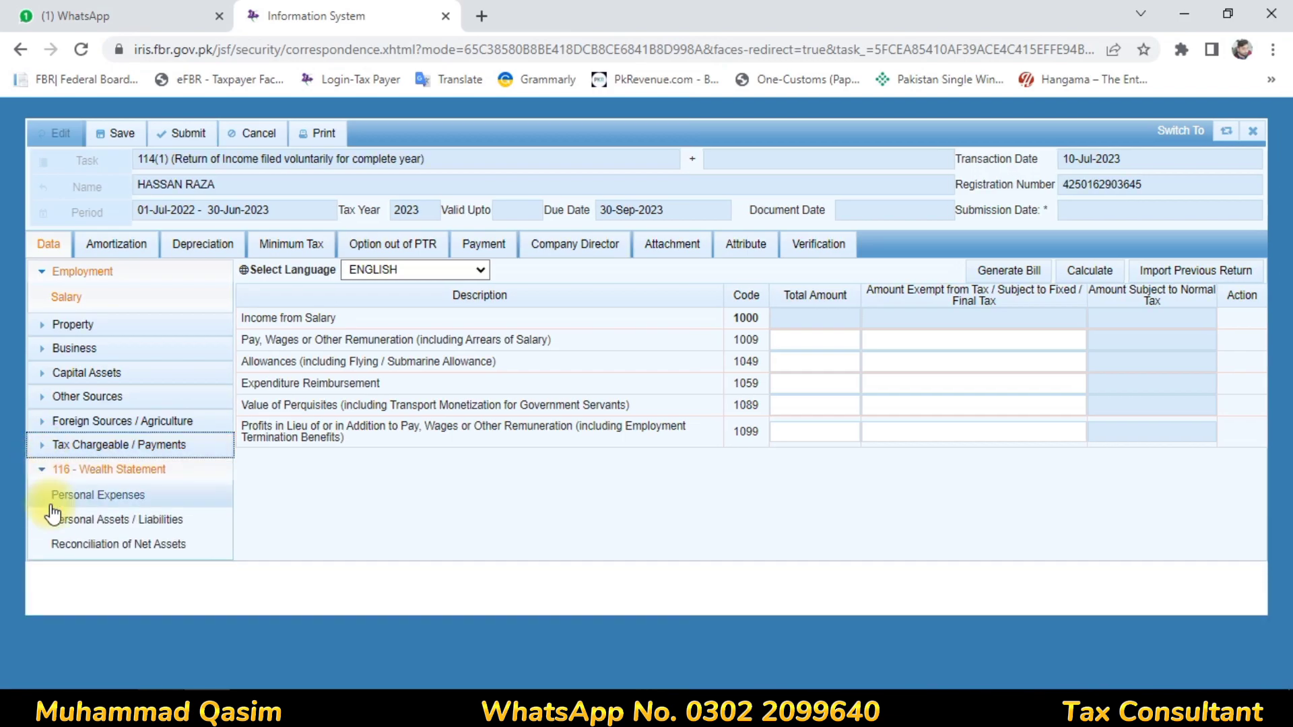
pyautogui.click(43, 473)
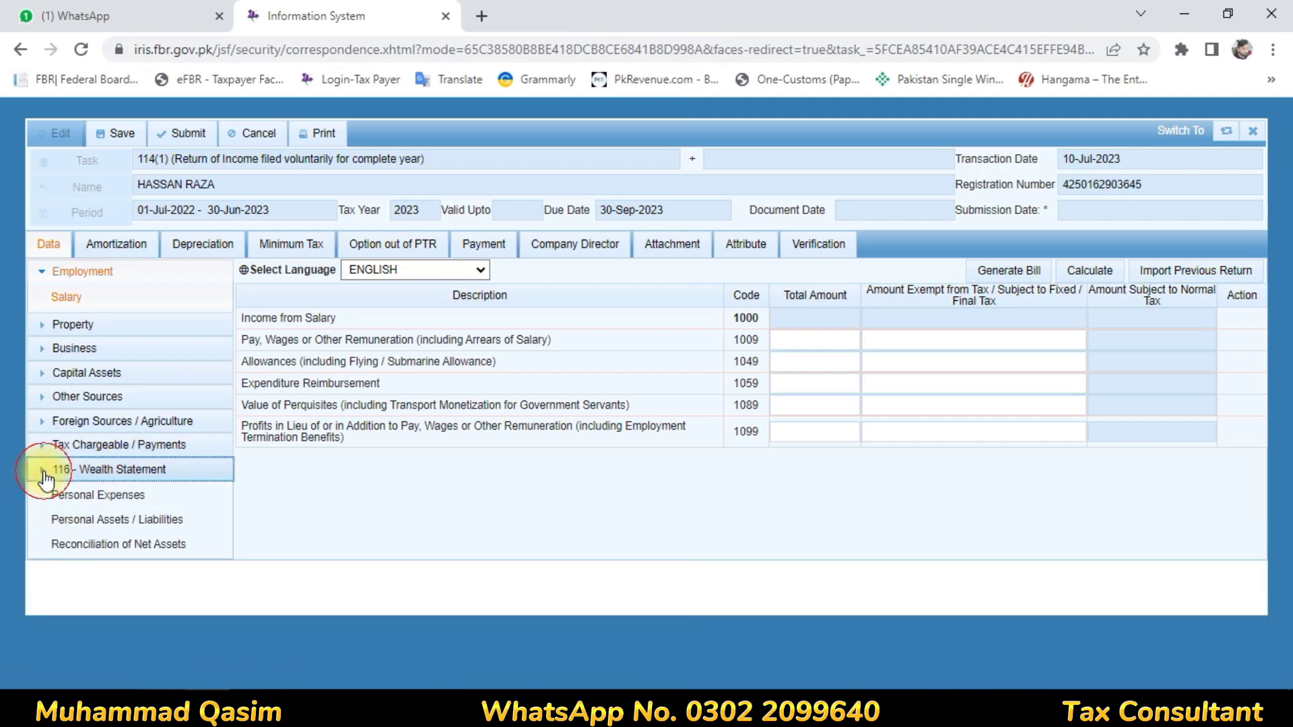
pyautogui.click(43, 473)
pyautogui.click(101, 532)
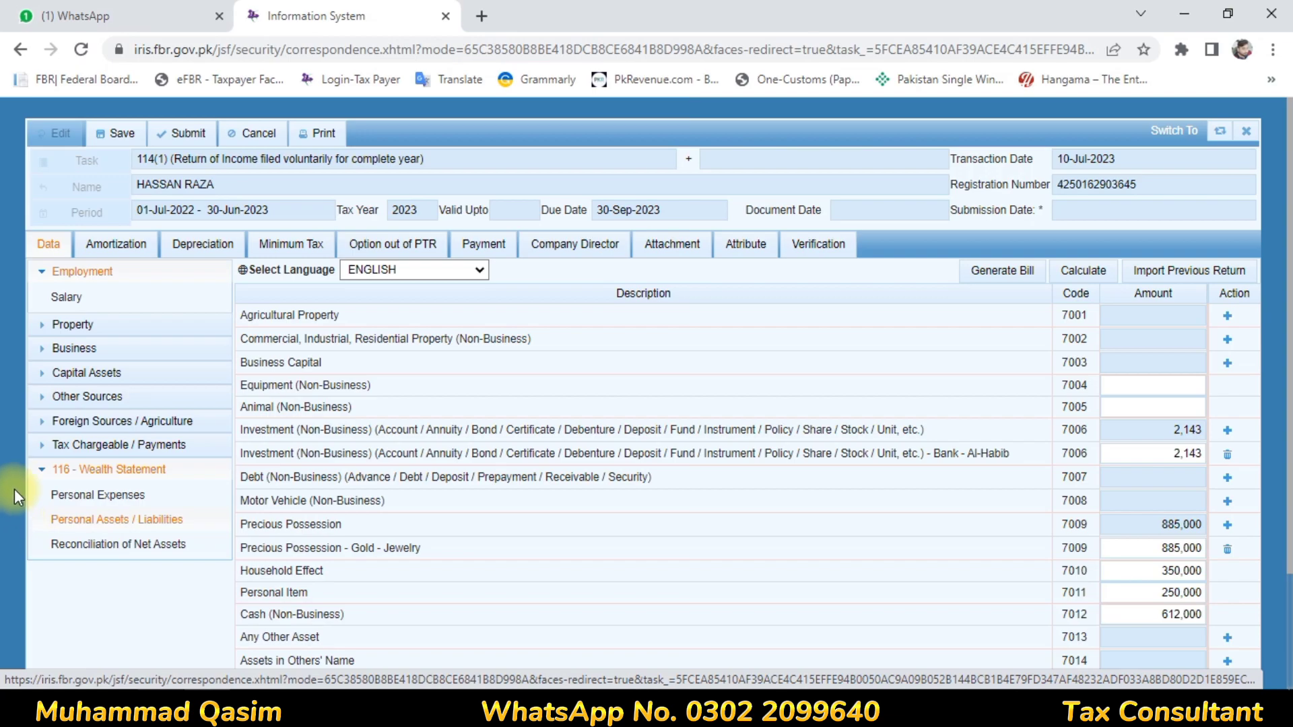
pyautogui.click(43, 474)
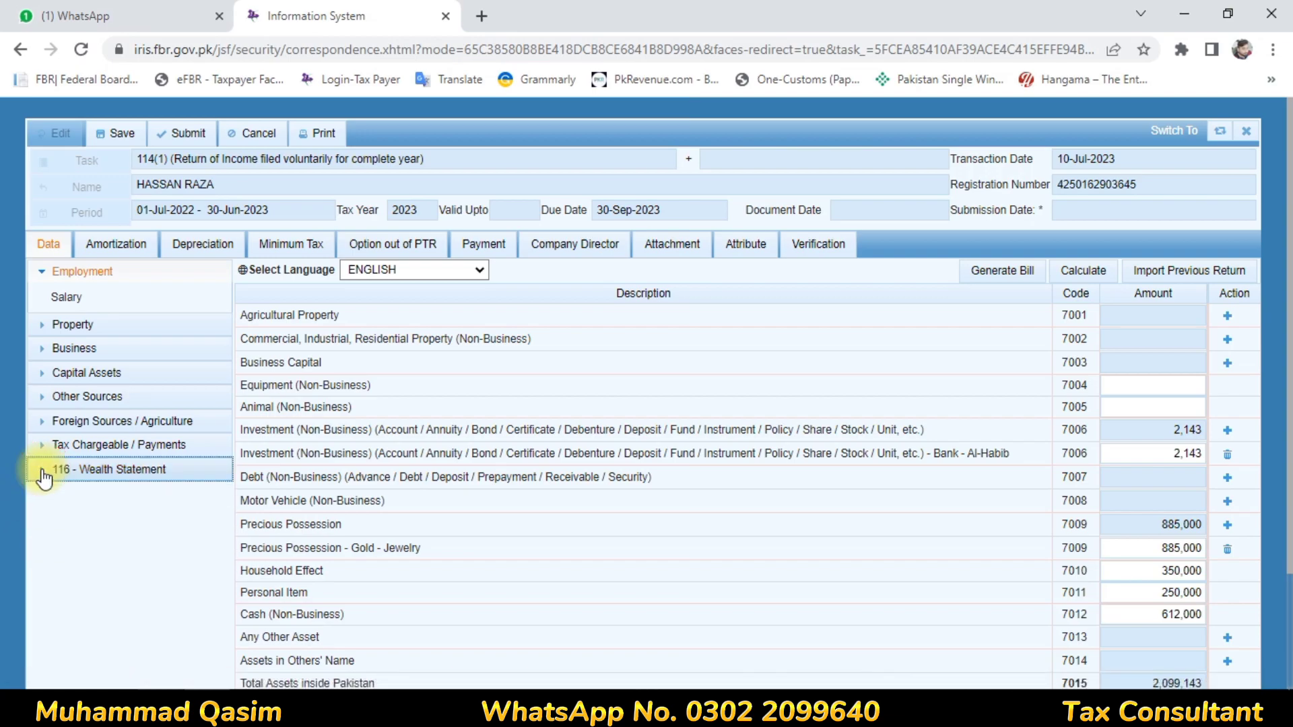
# - Enter salary pay and wages (code 1009) with total amount 1,250,600 and exempt amount 83,365, and calculate the return
pyautogui.click(75, 299)
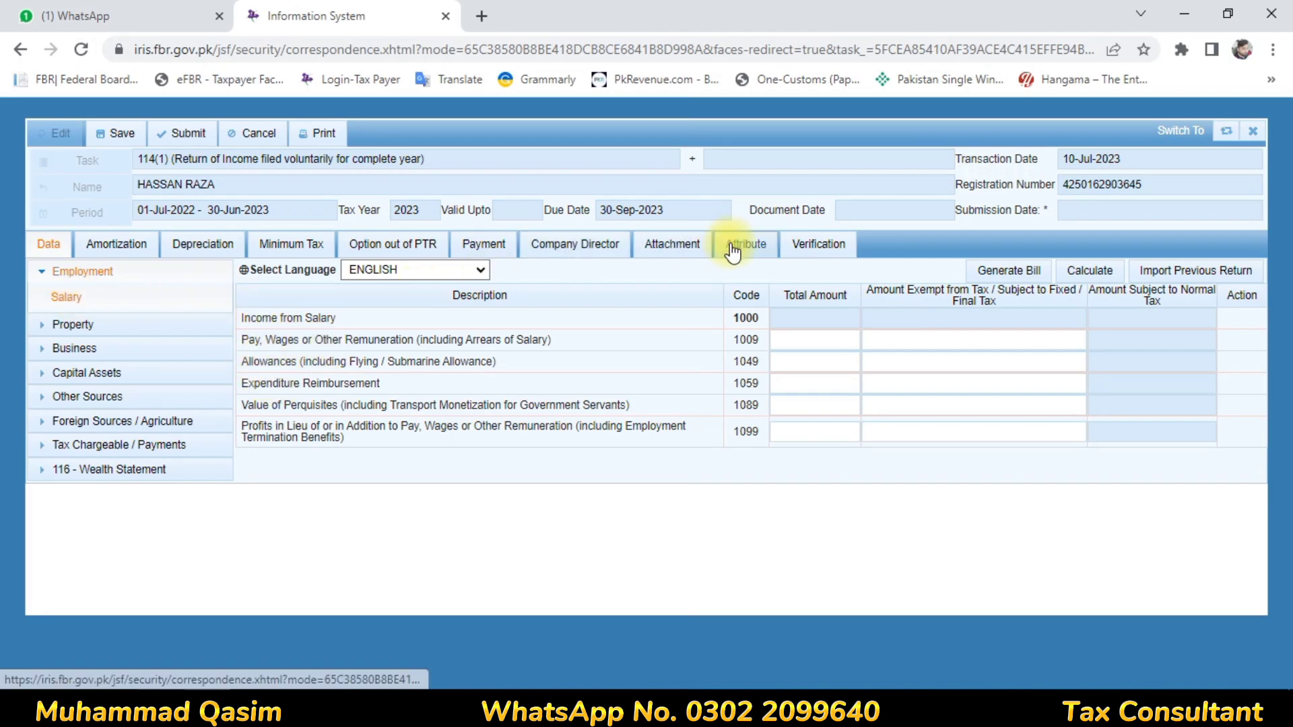
pyautogui.click(783, 343)
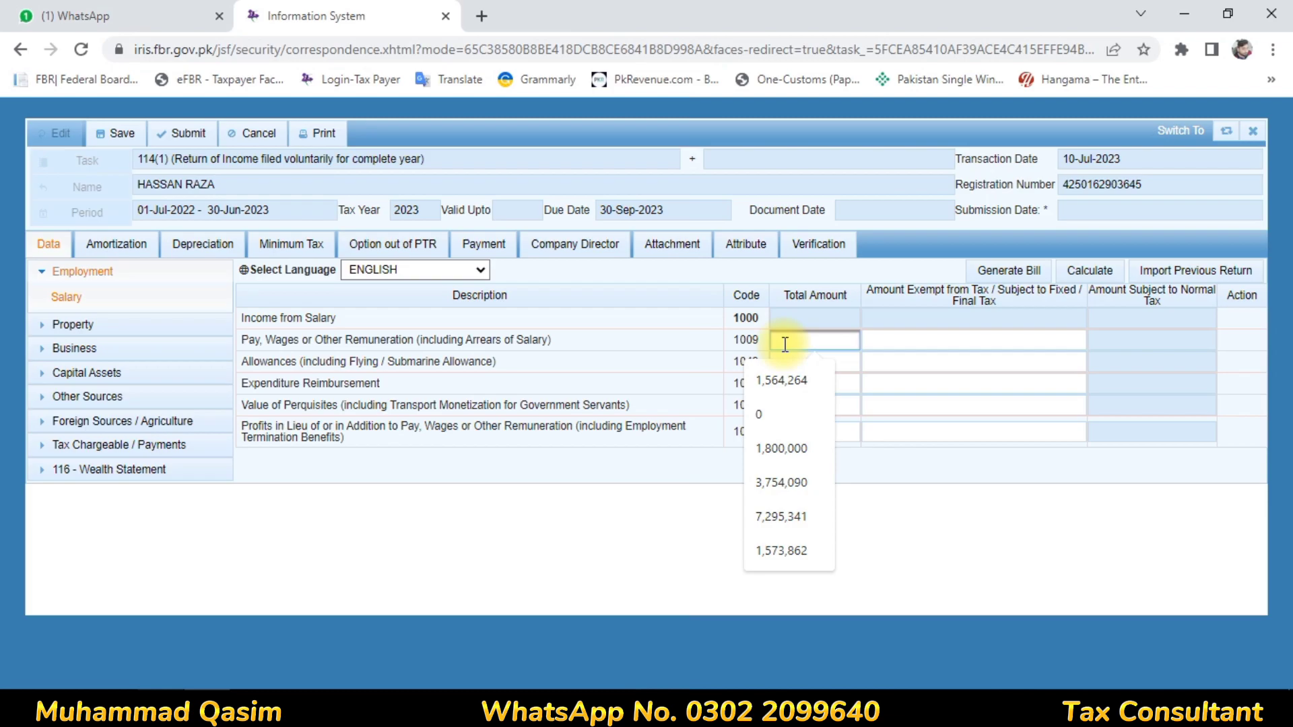
pyautogui.write('1250')
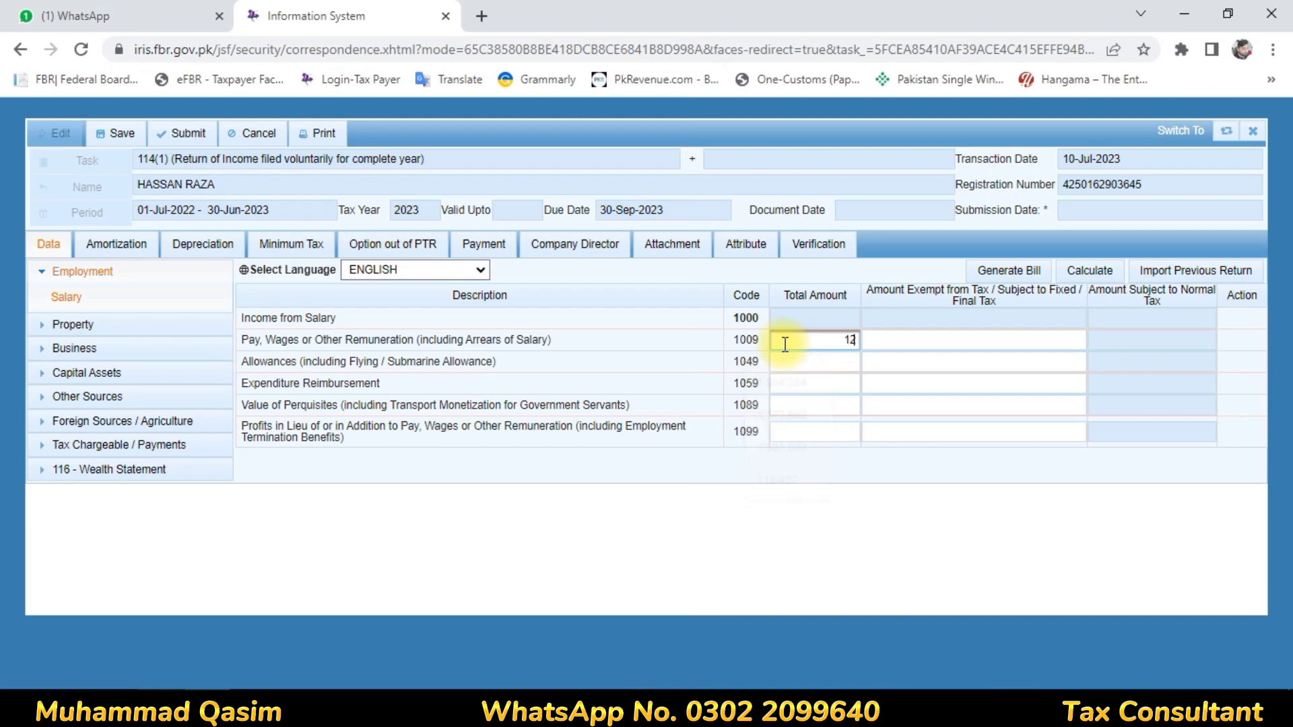
pyautogui.write('600')
pyautogui.click(1026, 339)
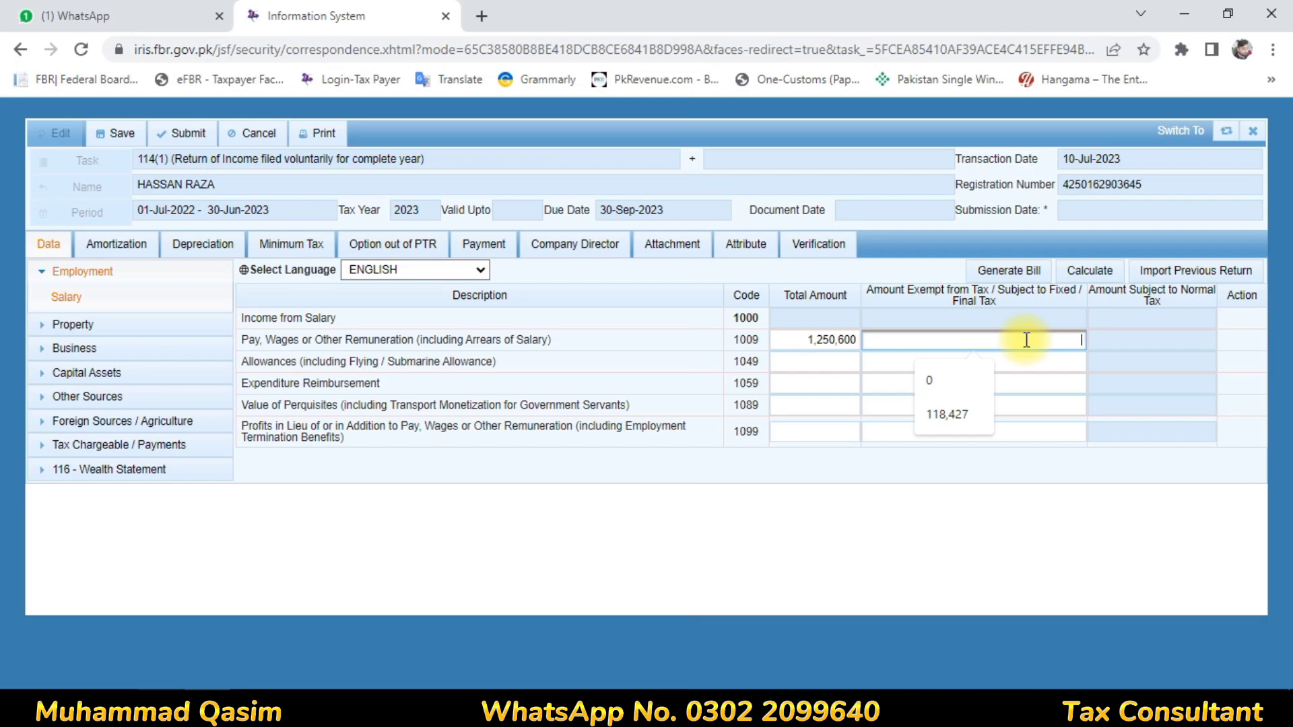
pyautogui.write('8')
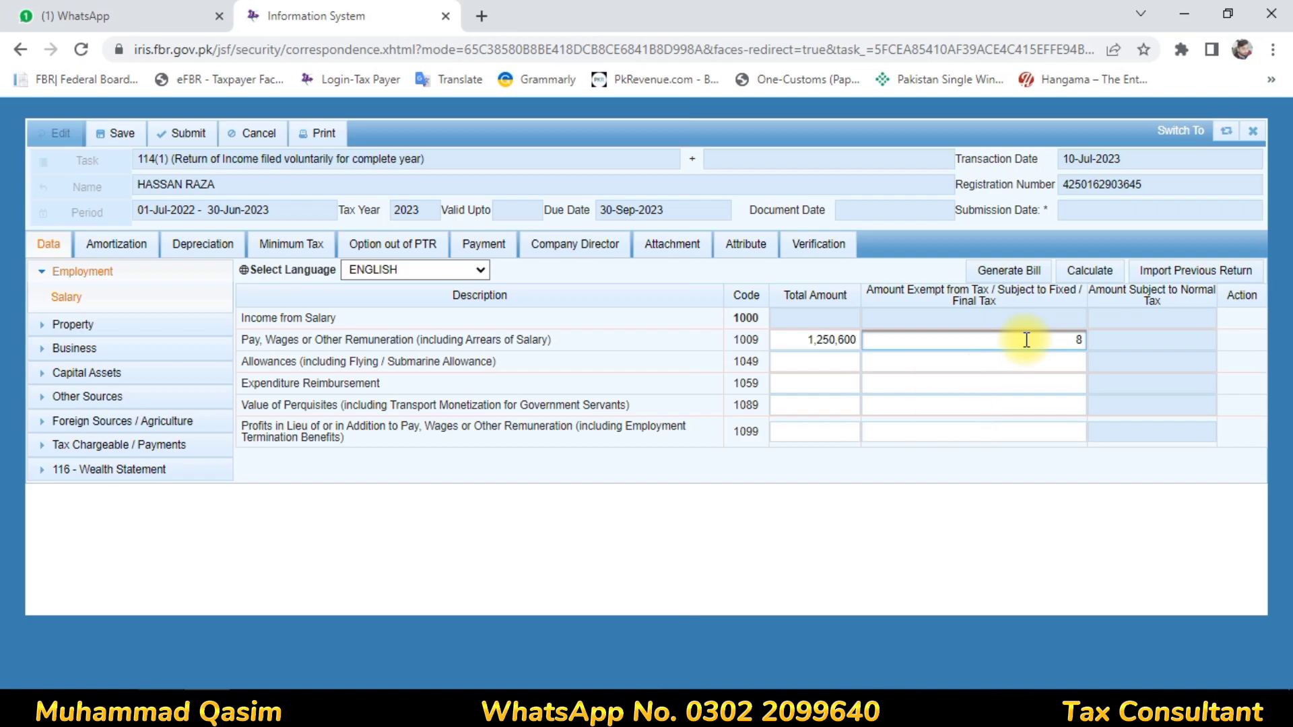
pyautogui.write('3365')
pyautogui.click(1025, 362)
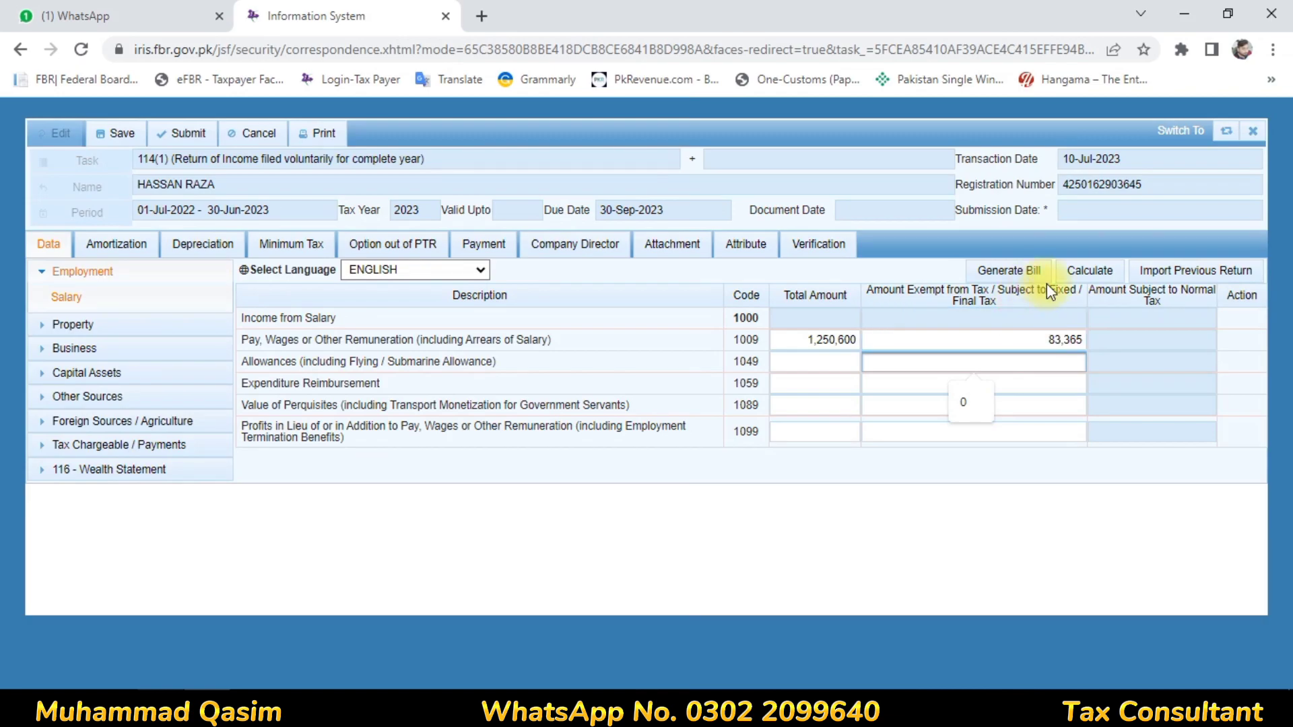
pyautogui.click(1089, 270)
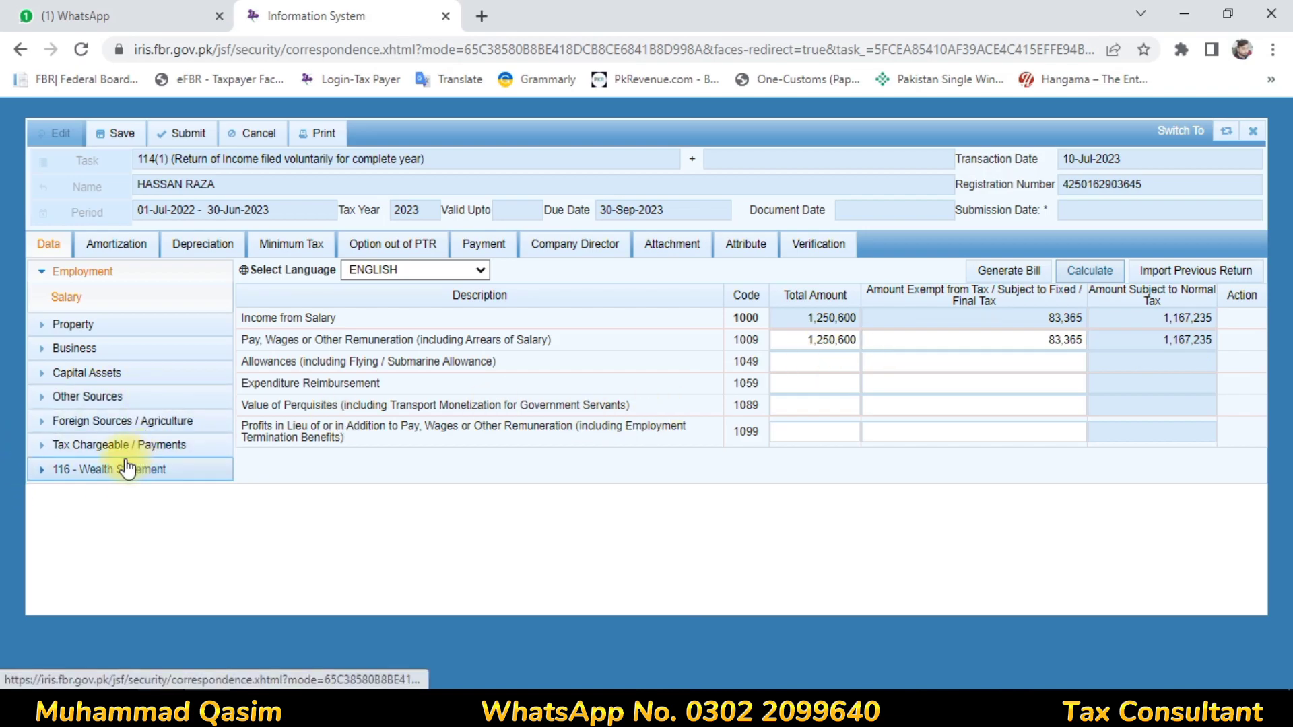
# - Examine the tax computations for taxable income, tax chargeable, withholding tax and admitted income tax
pyautogui.click(82, 453)
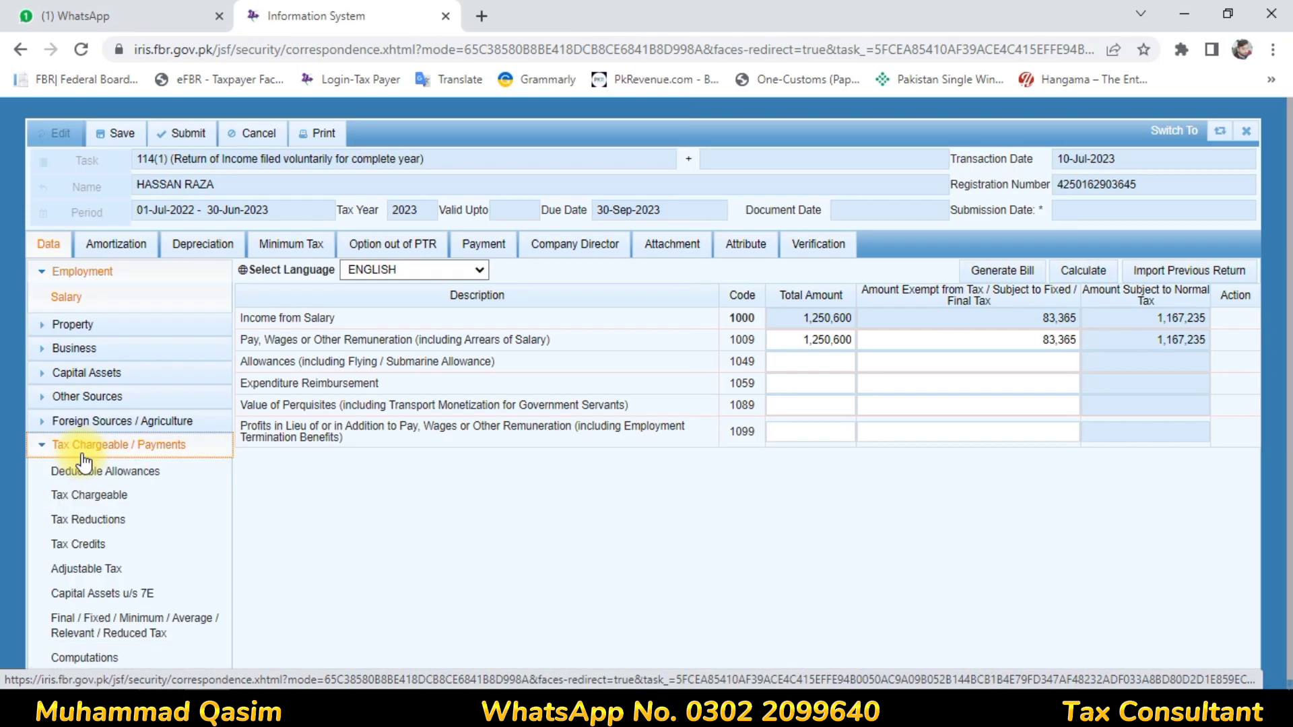
pyautogui.click(75, 658)
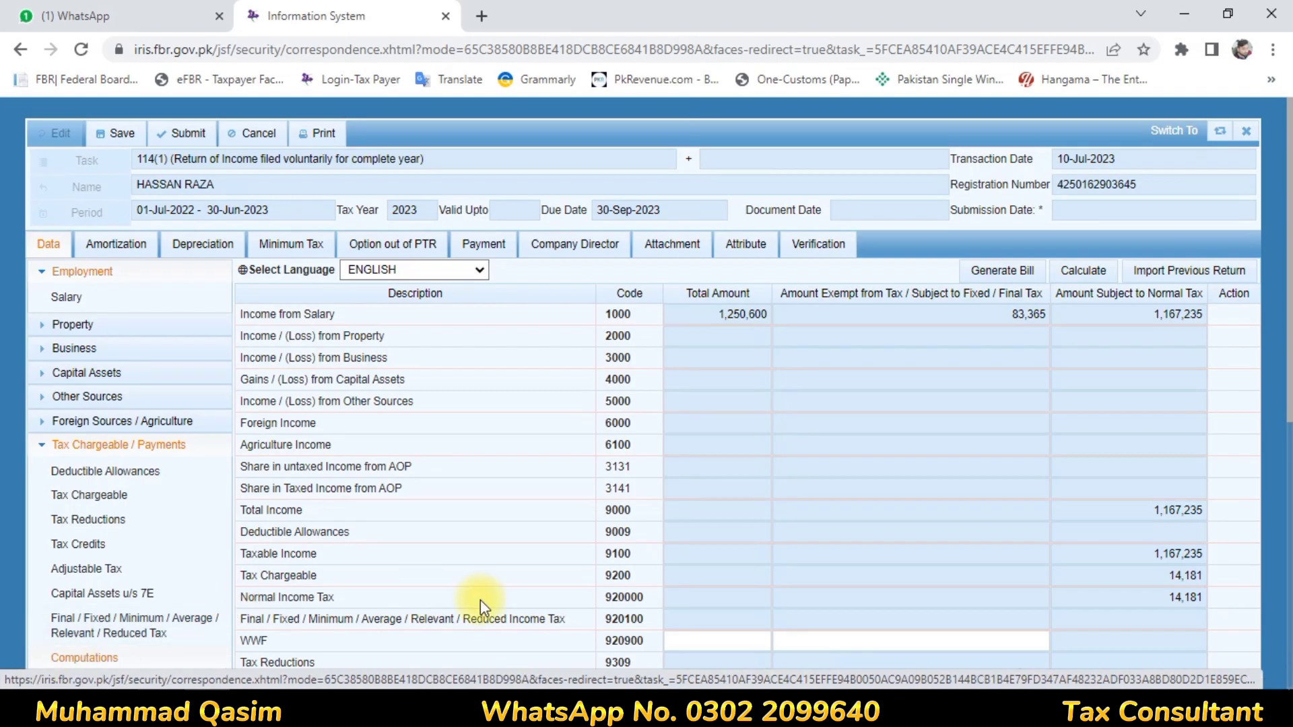
pyautogui.moveTo(1286, 343); pyautogui.dragTo(1289, 586)
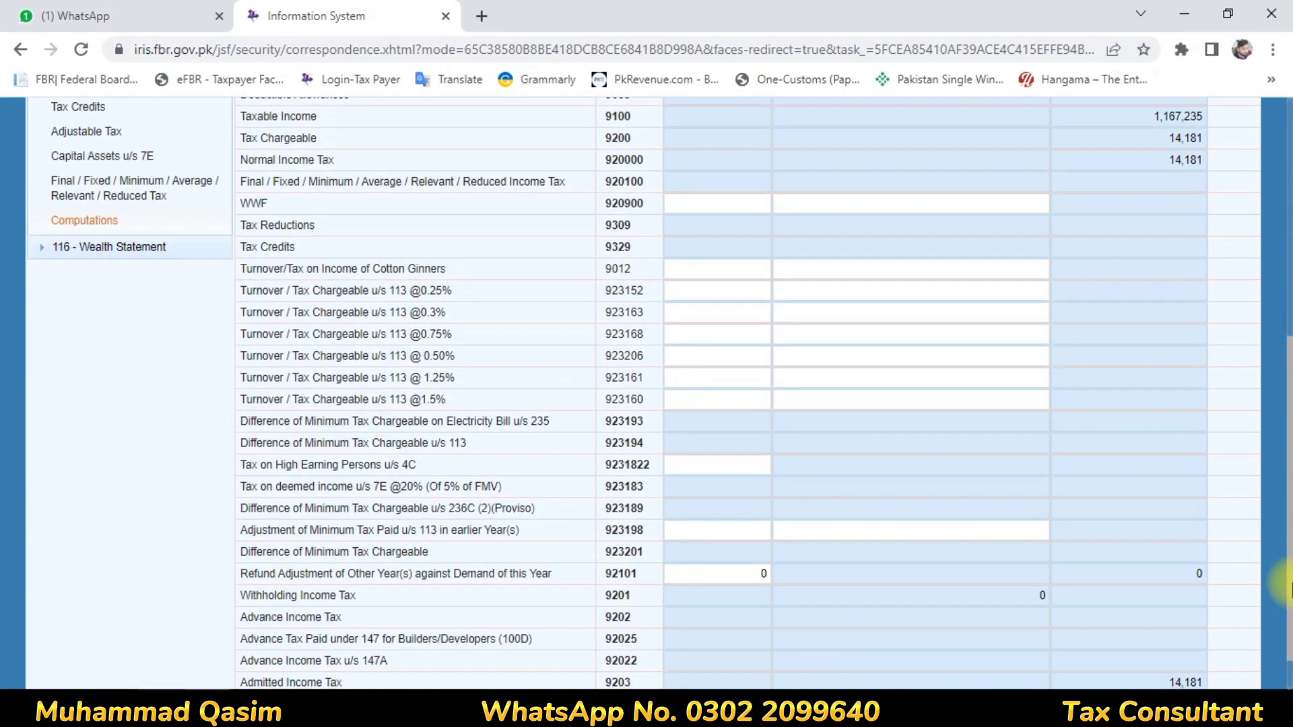
pyautogui.click(1203, 188)
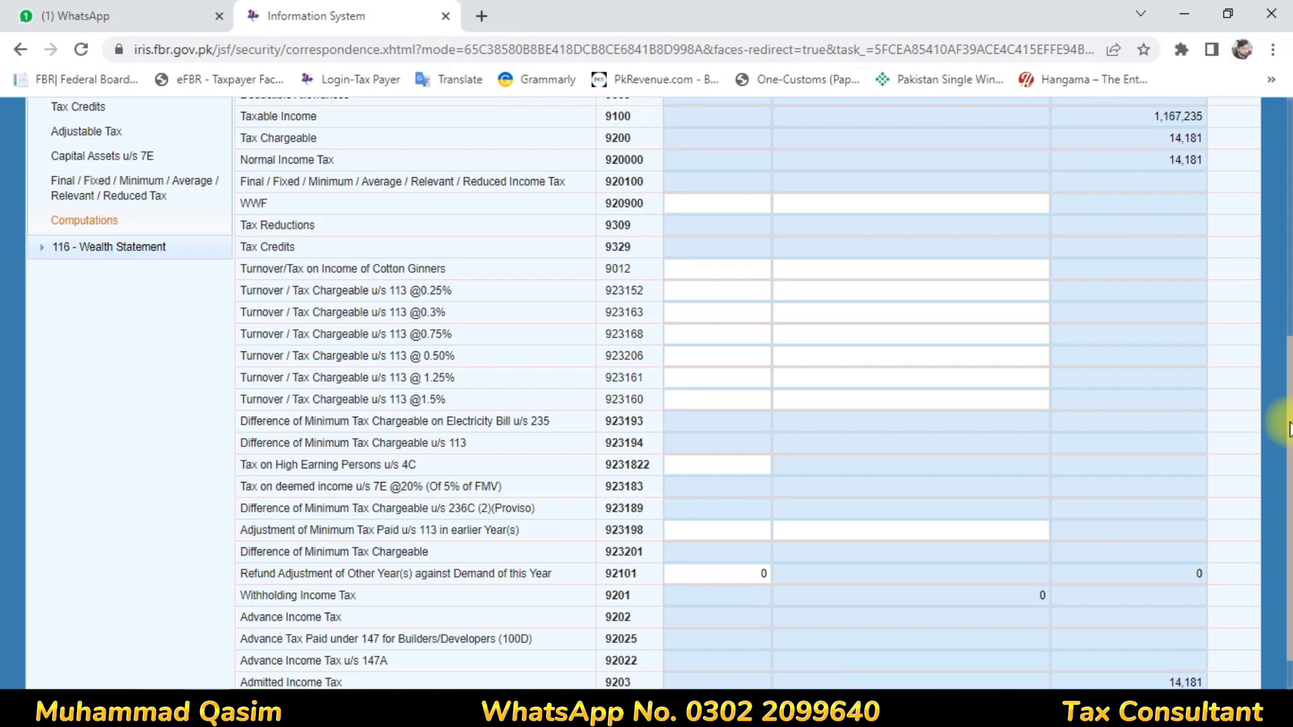
# - Check the amount subject to normal tax for Tax Chargeable (code 9200) in the computations
pyautogui.moveTo(1287, 424); pyautogui.dragTo(1284, 234)
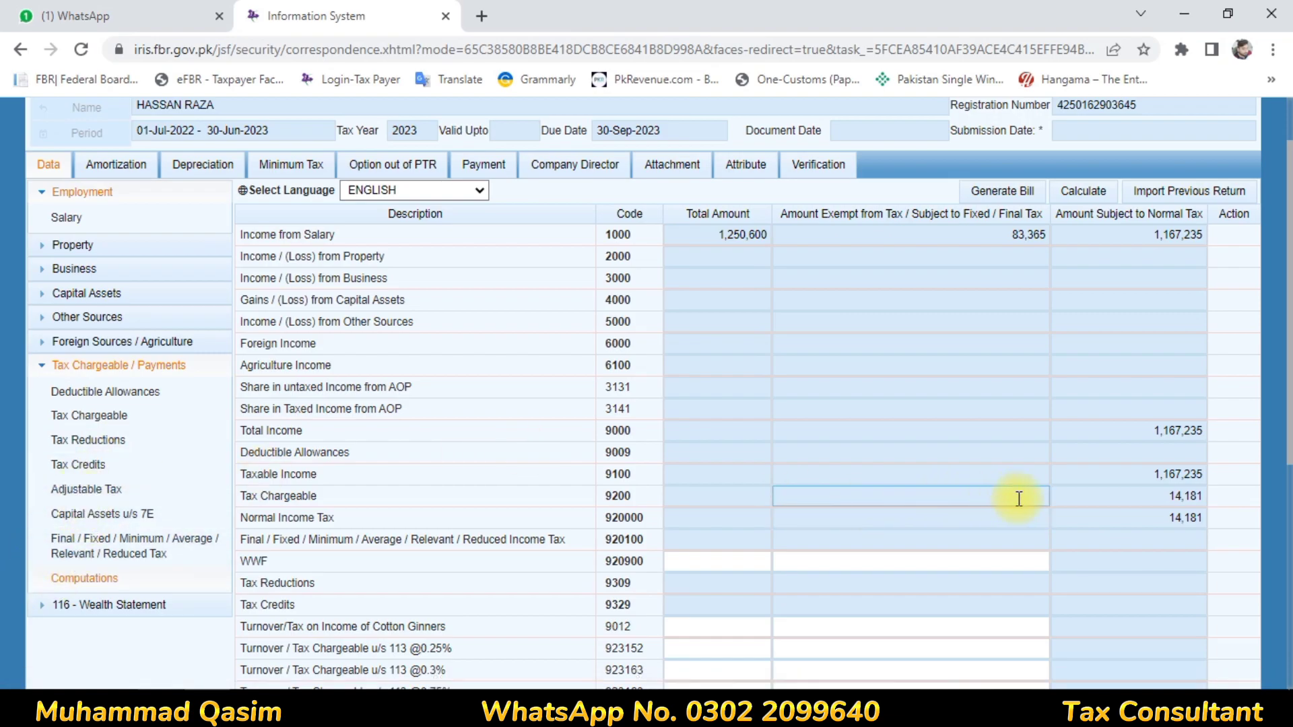
pyautogui.click(1073, 498)
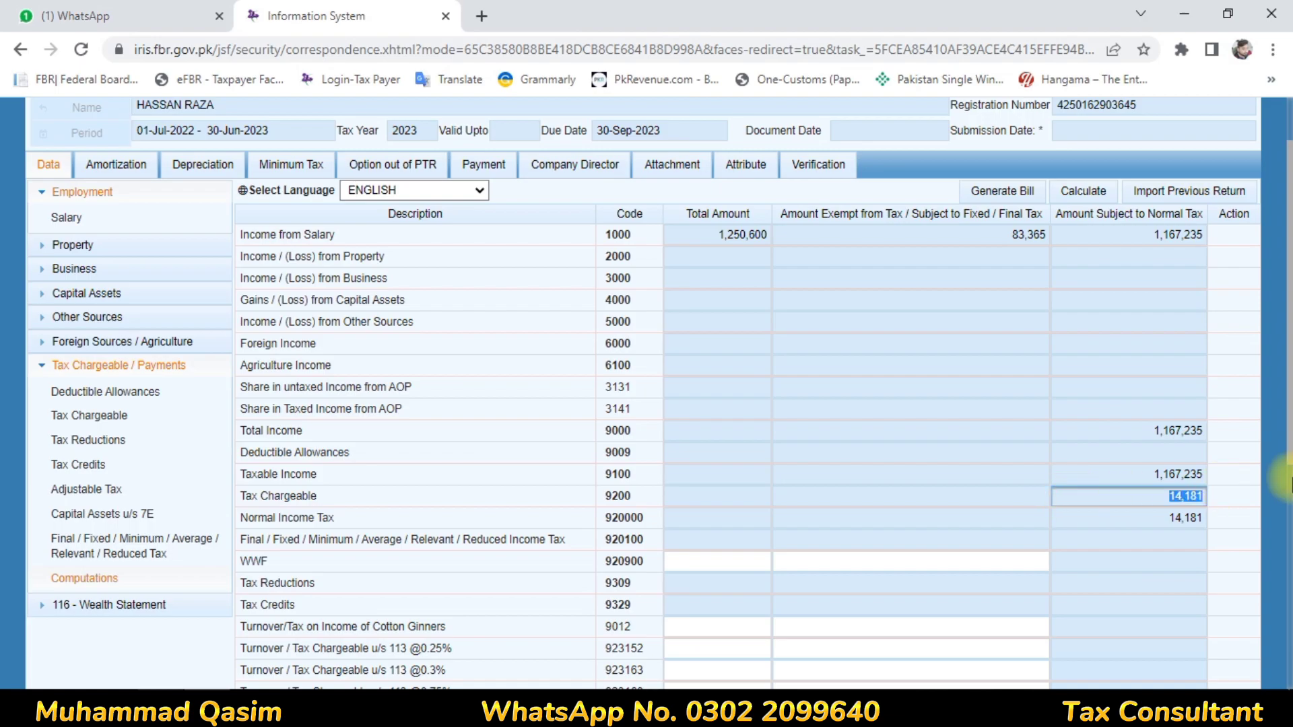
pyautogui.scroll(2, 1289, 313)
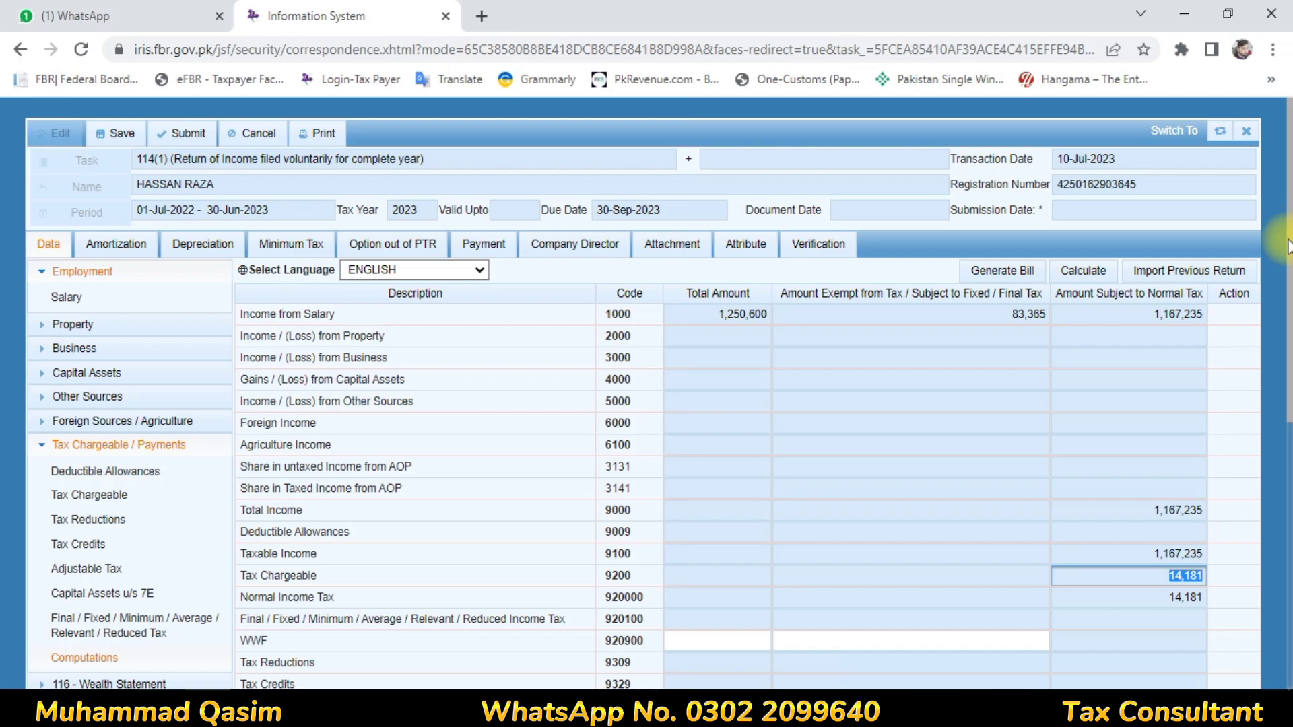
pyautogui.moveTo(1289, 247); pyautogui.dragTo(1289, 257)
pyautogui.scroll(-1, 1288, 294)
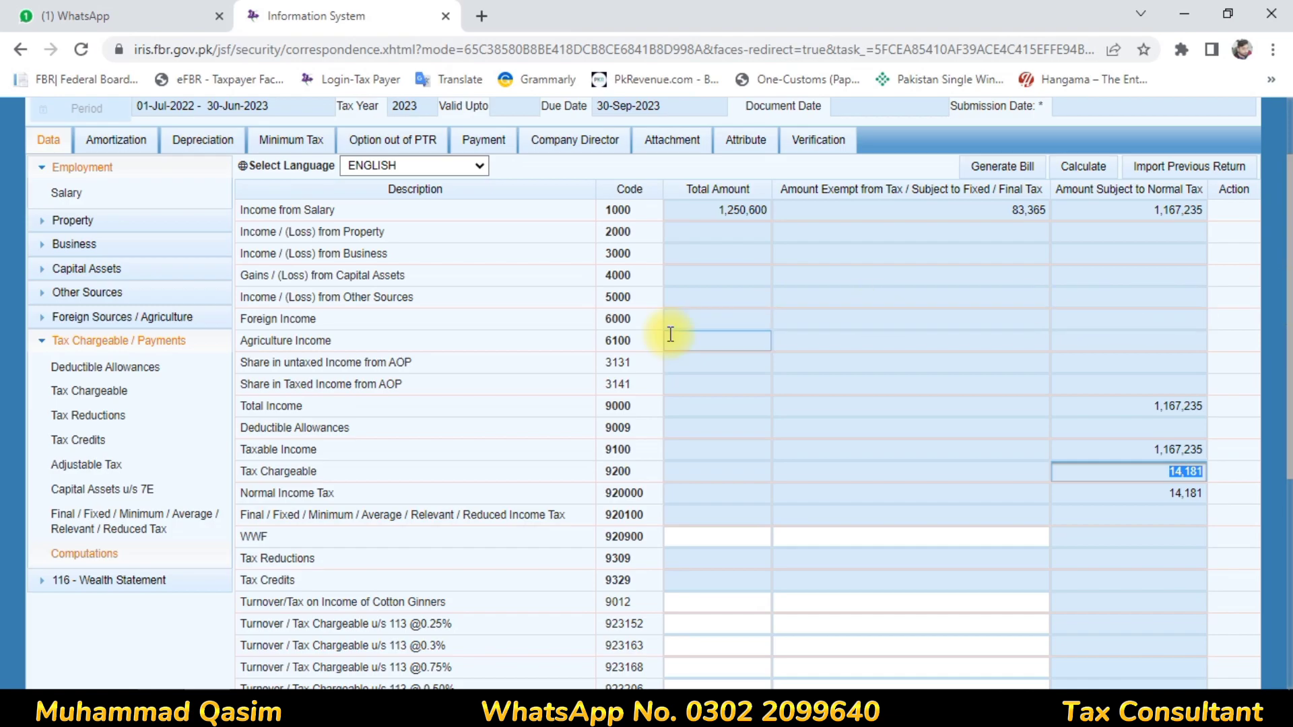
# - Enter 14,181 as adjustable tax deducted on Salary of Employees u/s 149 (code 64020004) and calculate the return
pyautogui.click(78, 467)
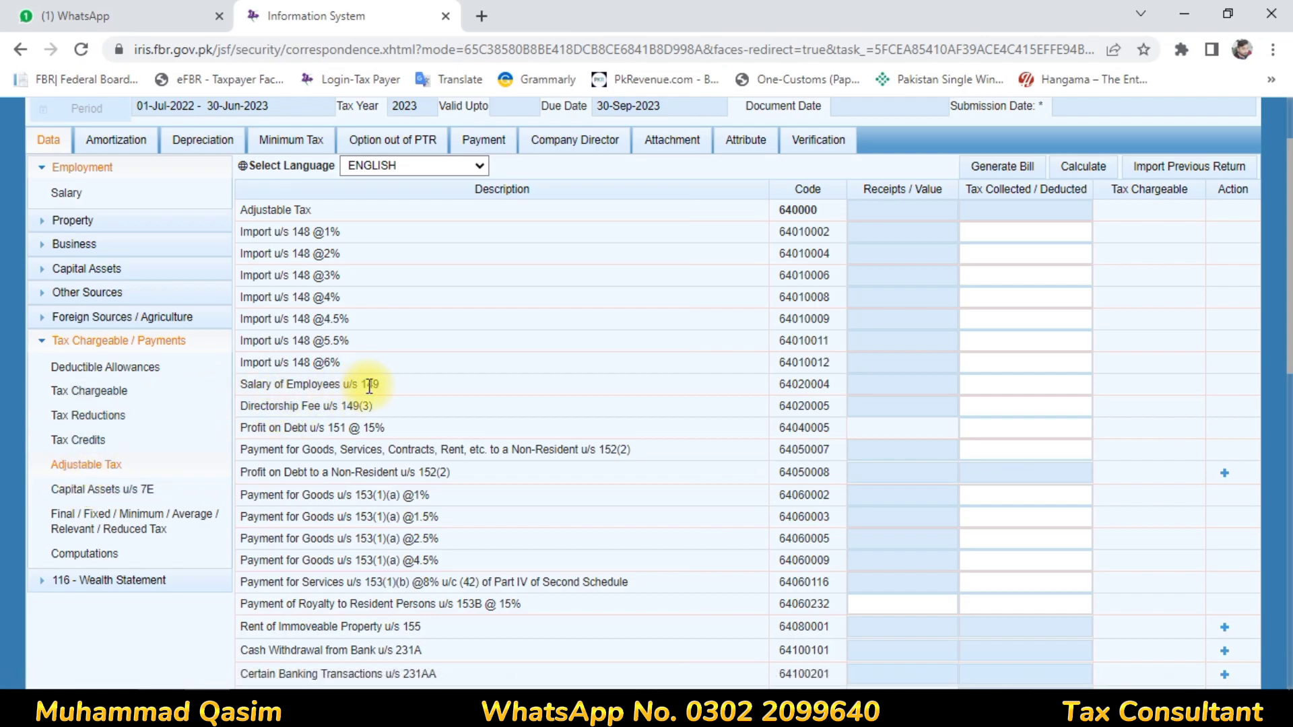
pyautogui.click(319, 387)
pyautogui.moveTo(319, 387); pyautogui.dragTo(1008, 390)
pyautogui.click(1007, 390)
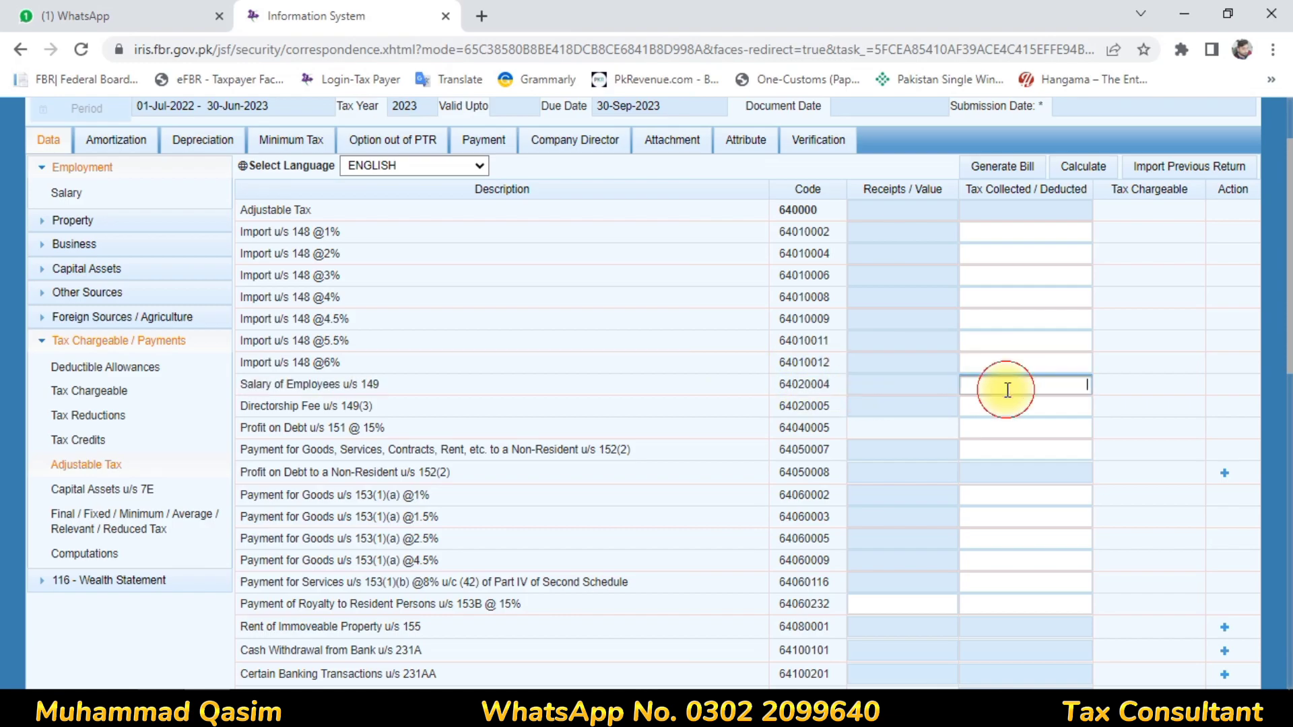
pyautogui.write('14181')
pyautogui.click(1193, 307)
pyautogui.click(1091, 172)
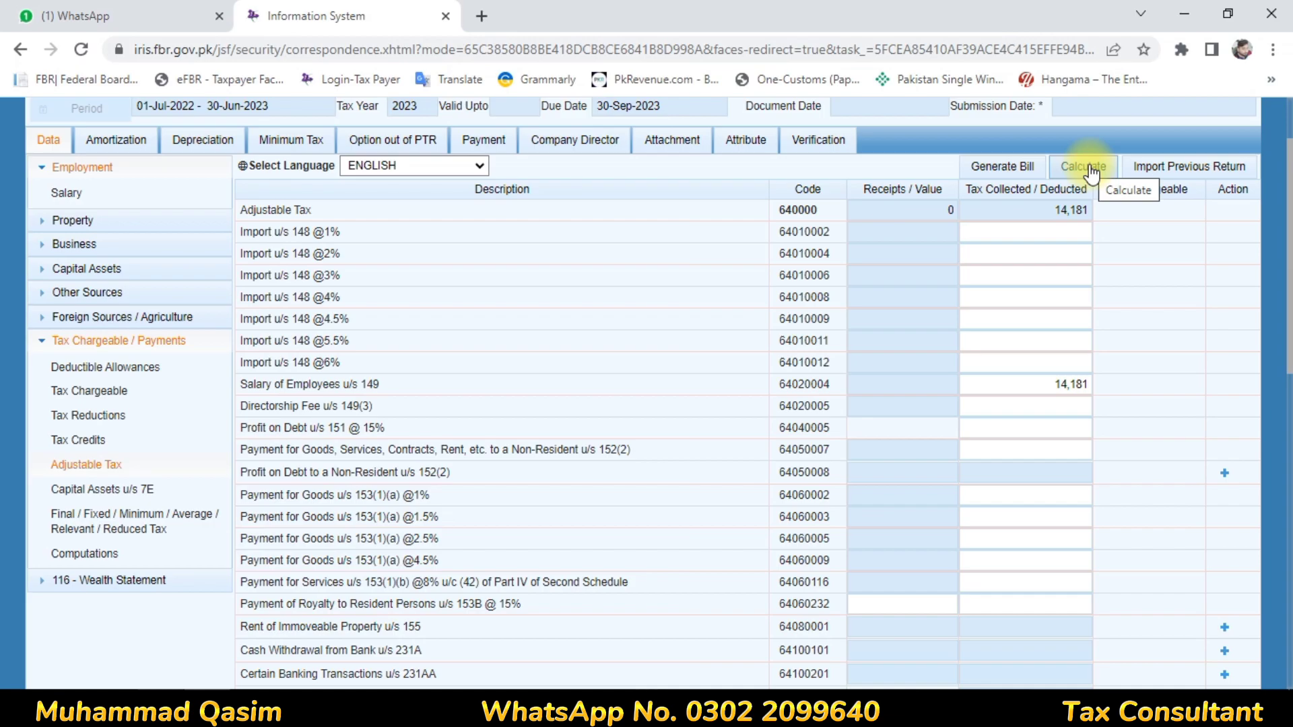
pyautogui.click(1091, 168)
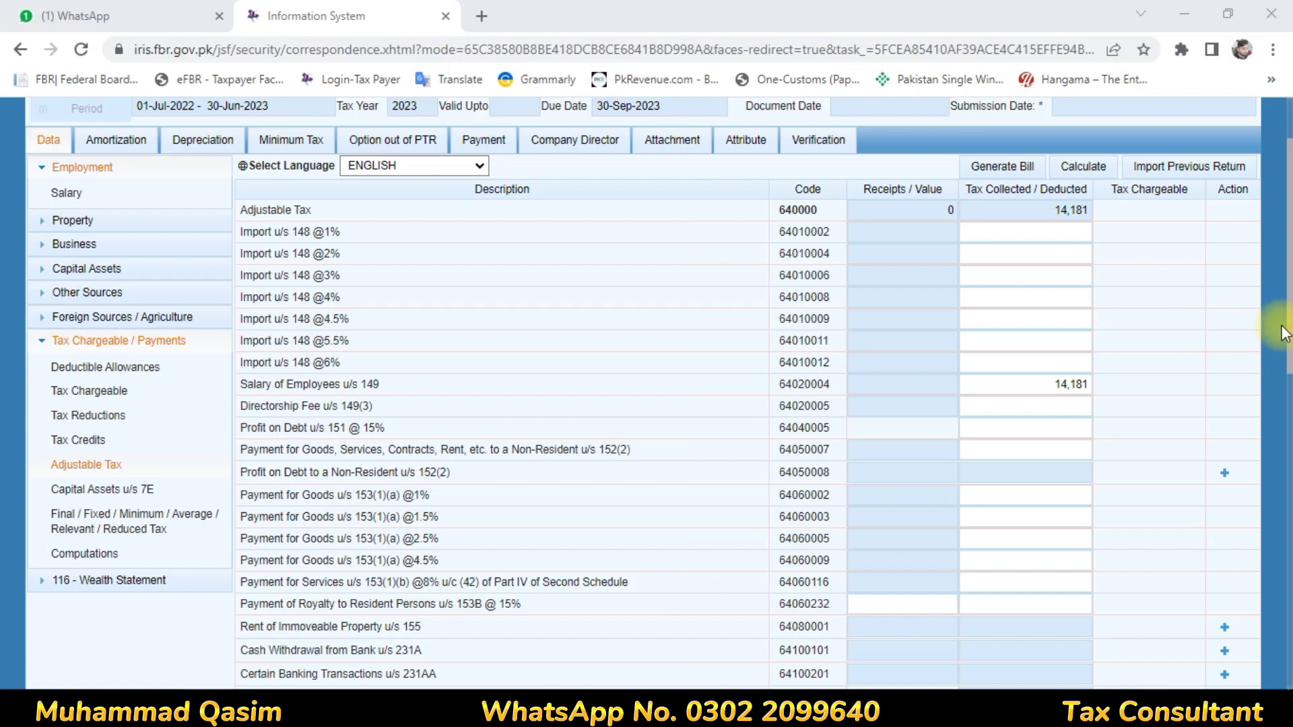
# - Find section 236 in the adjustable tax list and open a new entry for Cellphone Bill u/s 236(1)(a)
pyautogui.scroll(2, 1261, 174)
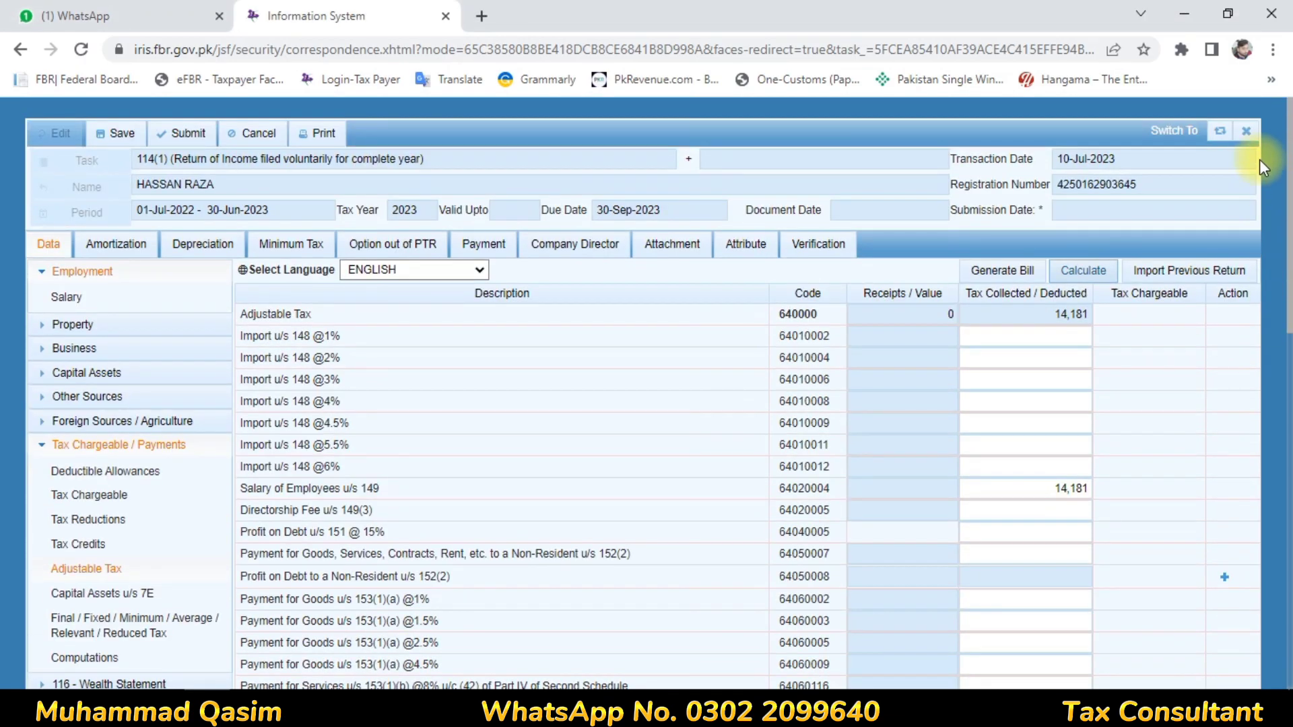
pyautogui.hotkey('ctrl', 'f')
pyautogui.write('236')
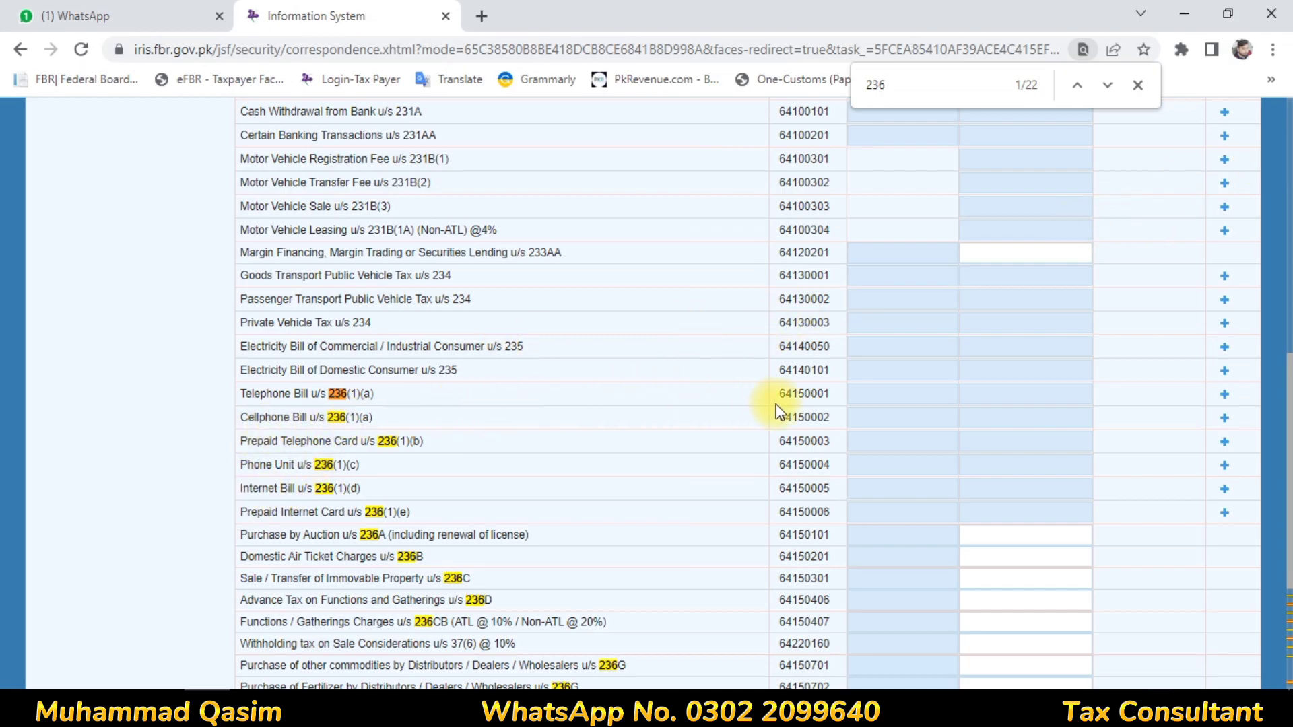
pyautogui.click(1226, 420)
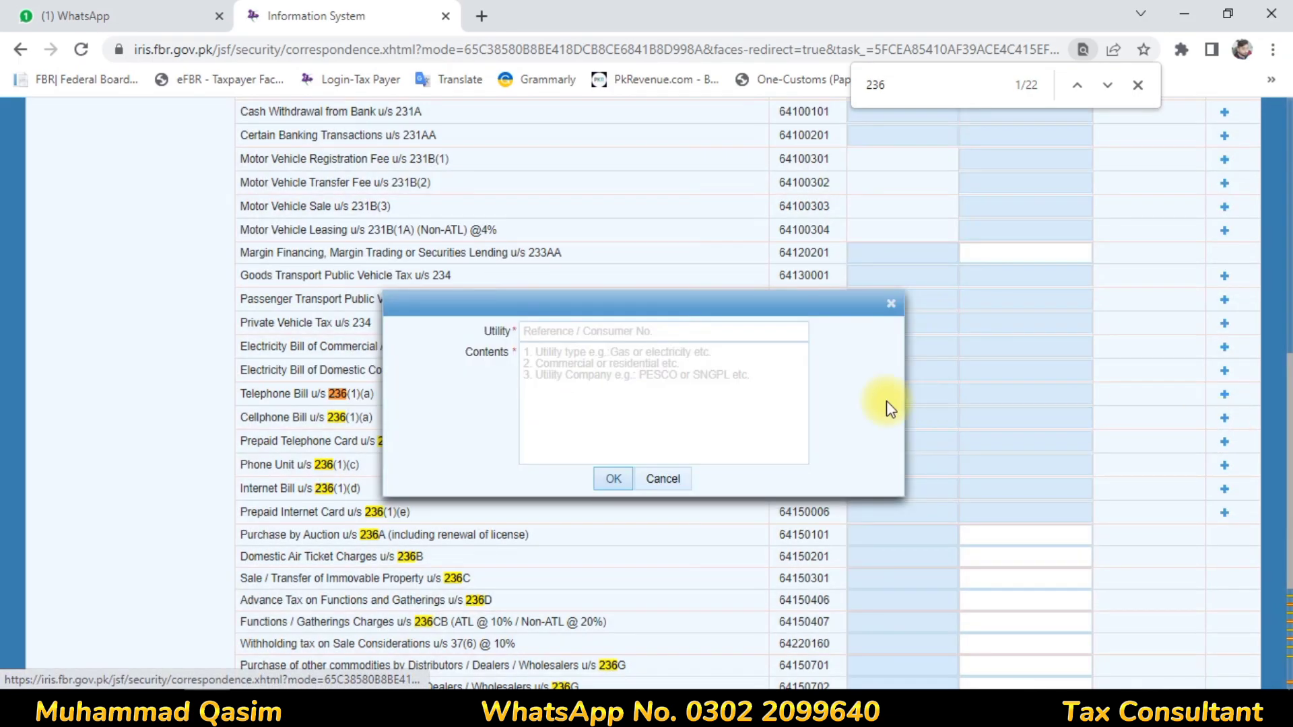
pyautogui.click(566, 328)
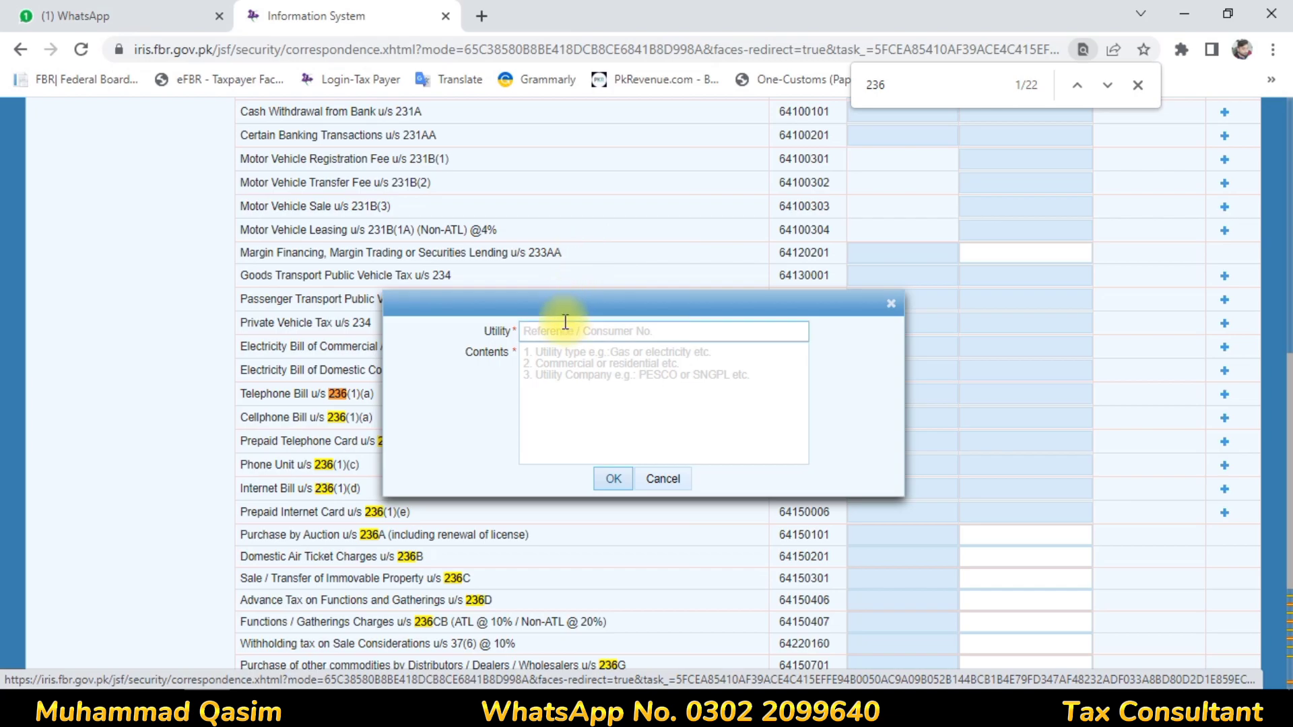
pyautogui.write('jazz')
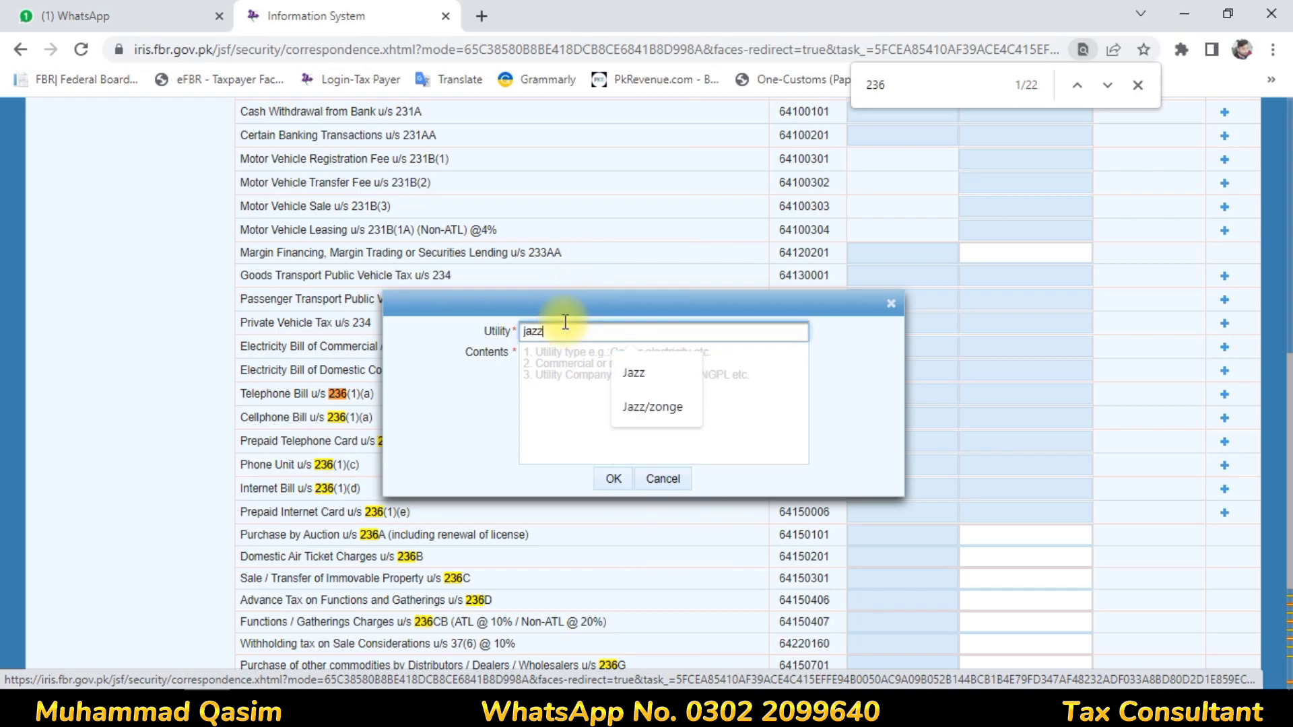
pyautogui.press('BackSpace')
pyautogui.press('BackSpace')
pyautogui.press('BackSpace')
pyautogui.press('BackSpace')
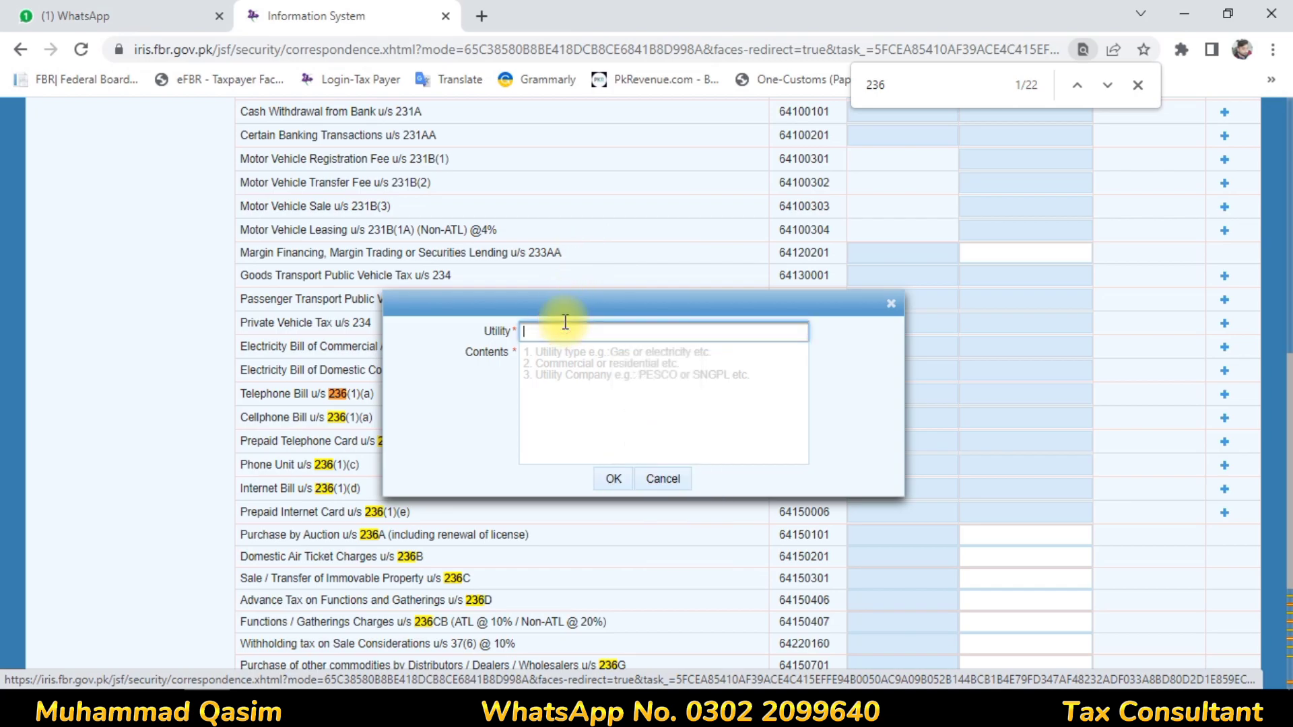
# - Add the cellphone bill entry with utility Warid and the phone number as its contents
pyautogui.write('Warid')
pyautogui.press('Tab')
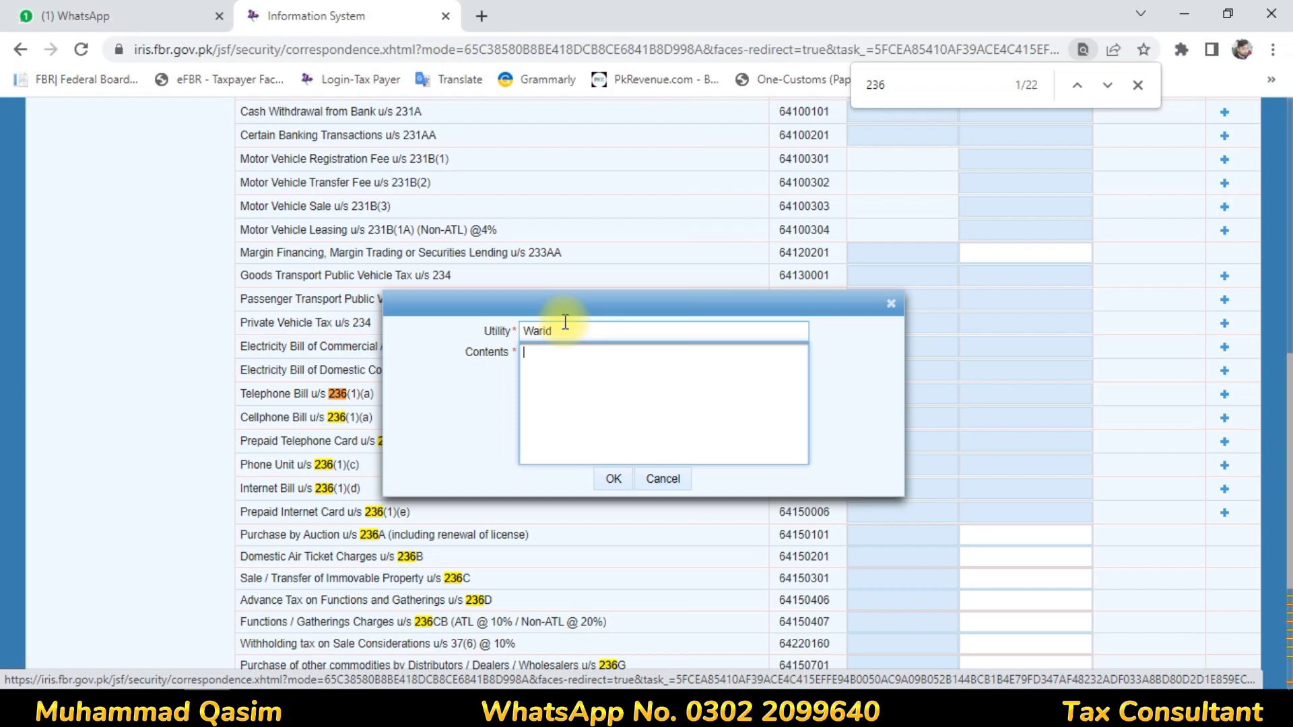
pyautogui.write('0321-8774')
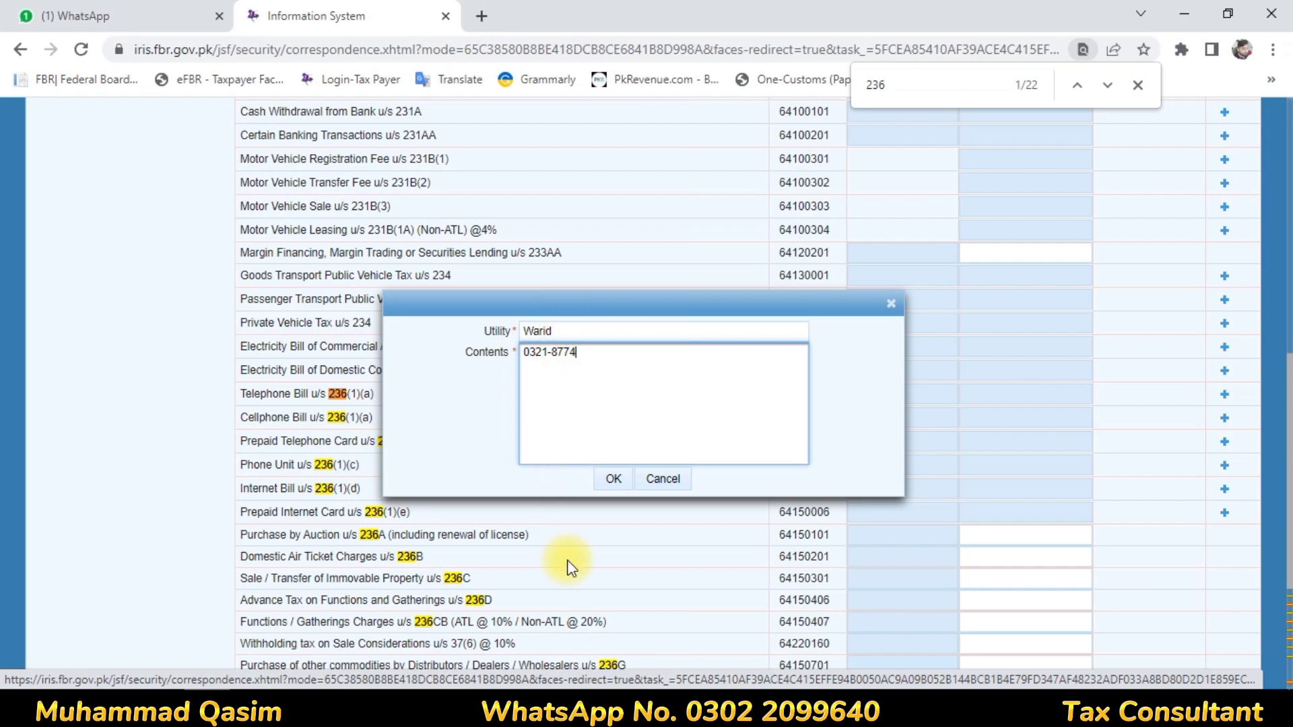
pyautogui.click(615, 479)
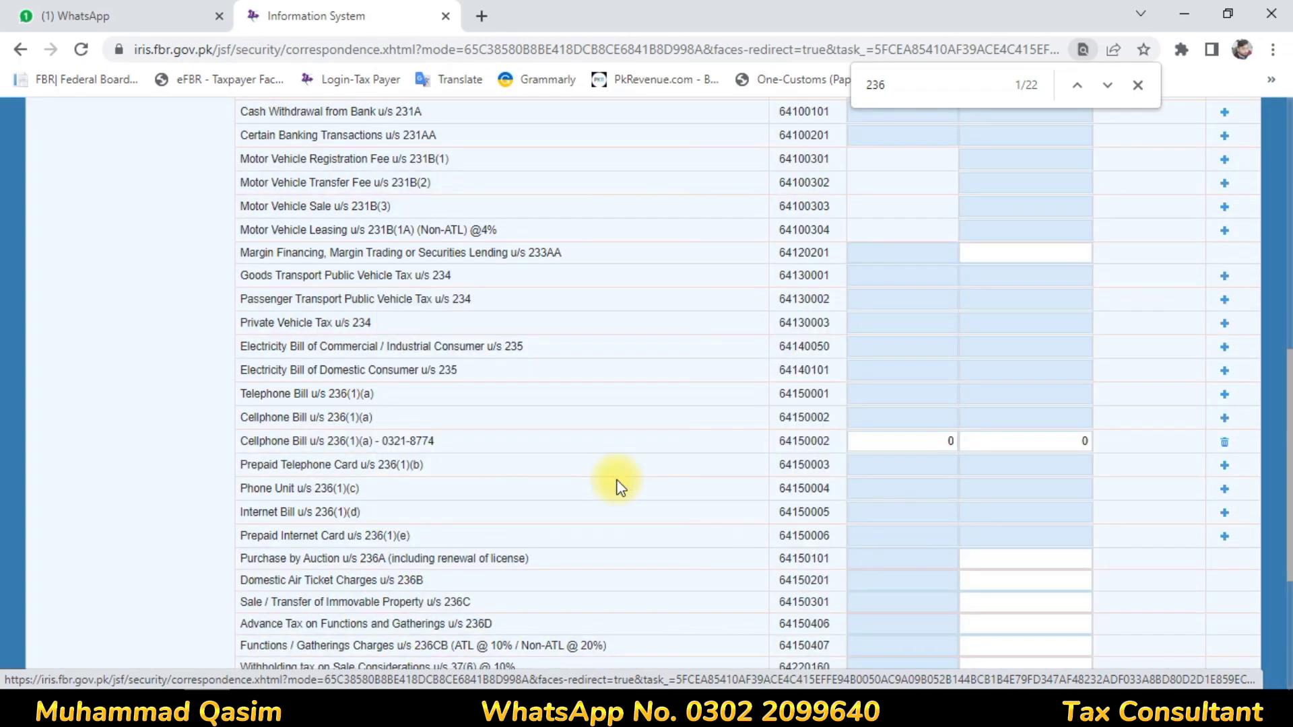
# - Enter receipts of 2,334.44 and tax deducted of 345.56 for the added cellphone bill, and recalculate the return
pyautogui.click(938, 433)
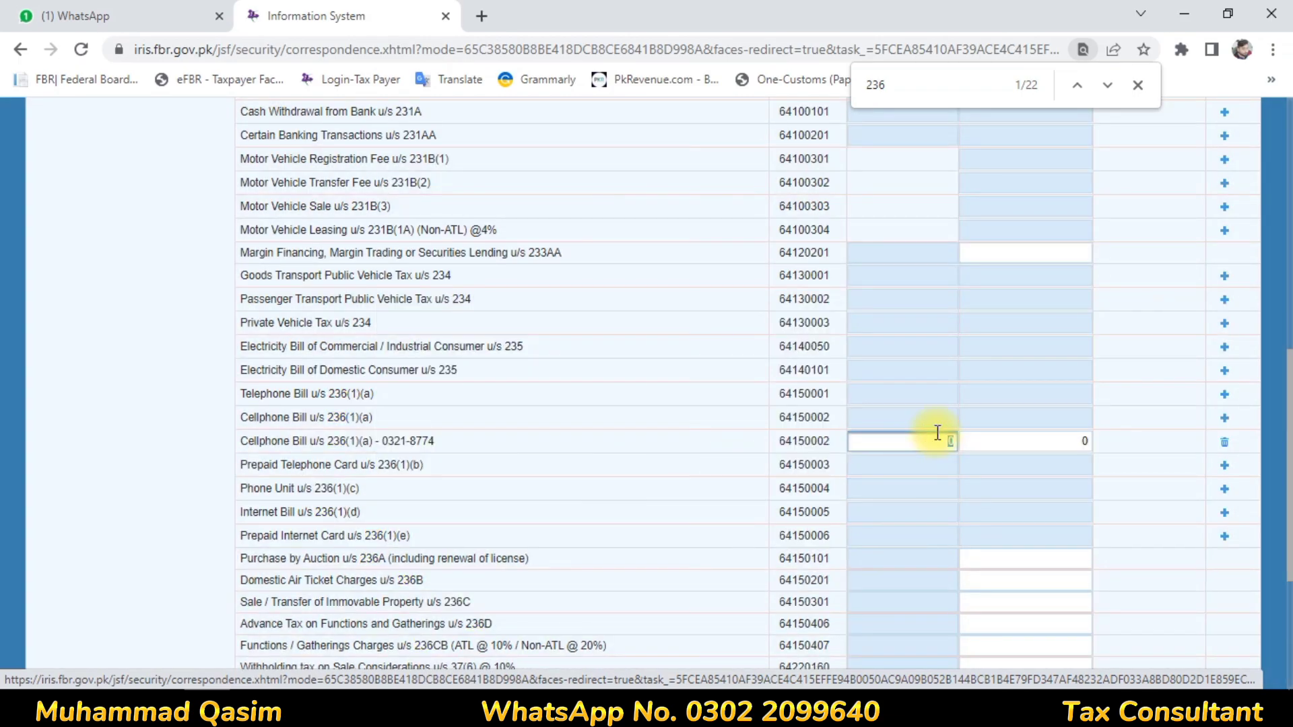
pyautogui.write('2334.44')
pyautogui.press('Tab')
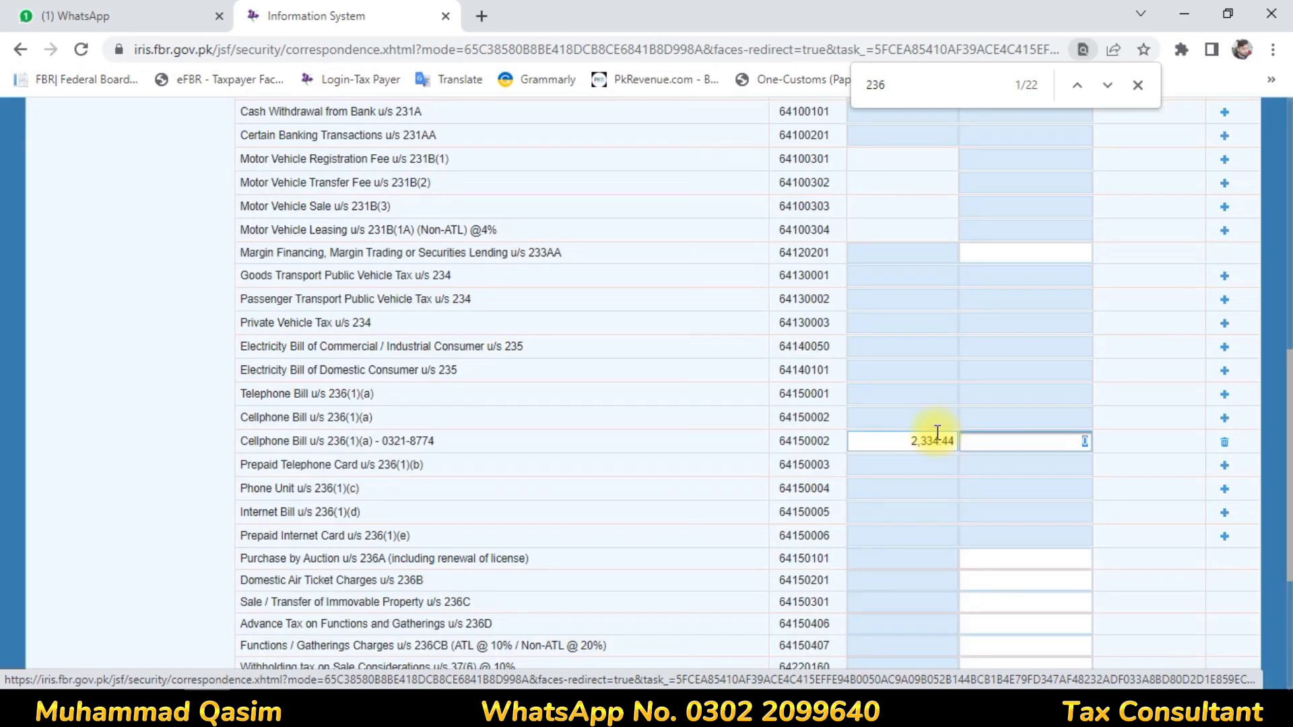
pyautogui.write('345.56')
pyautogui.click(985, 388)
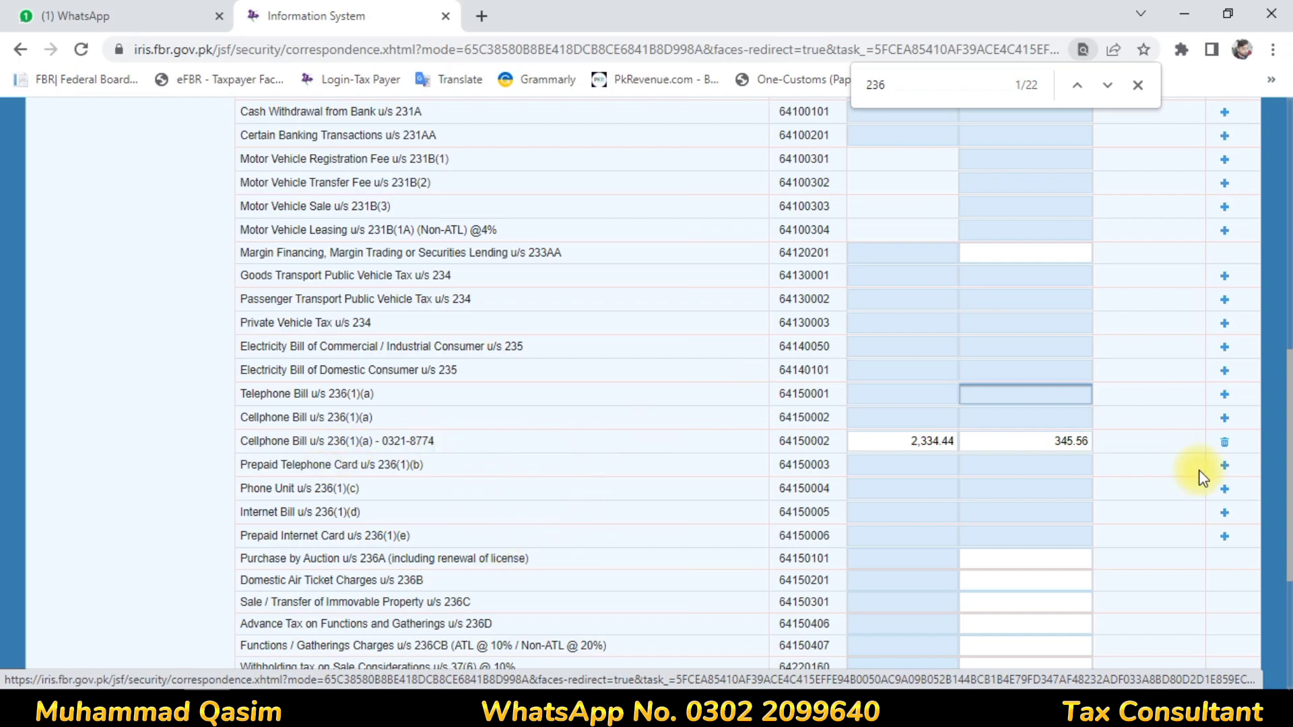
pyautogui.moveTo(1289, 442); pyautogui.dragTo(1269, 214)
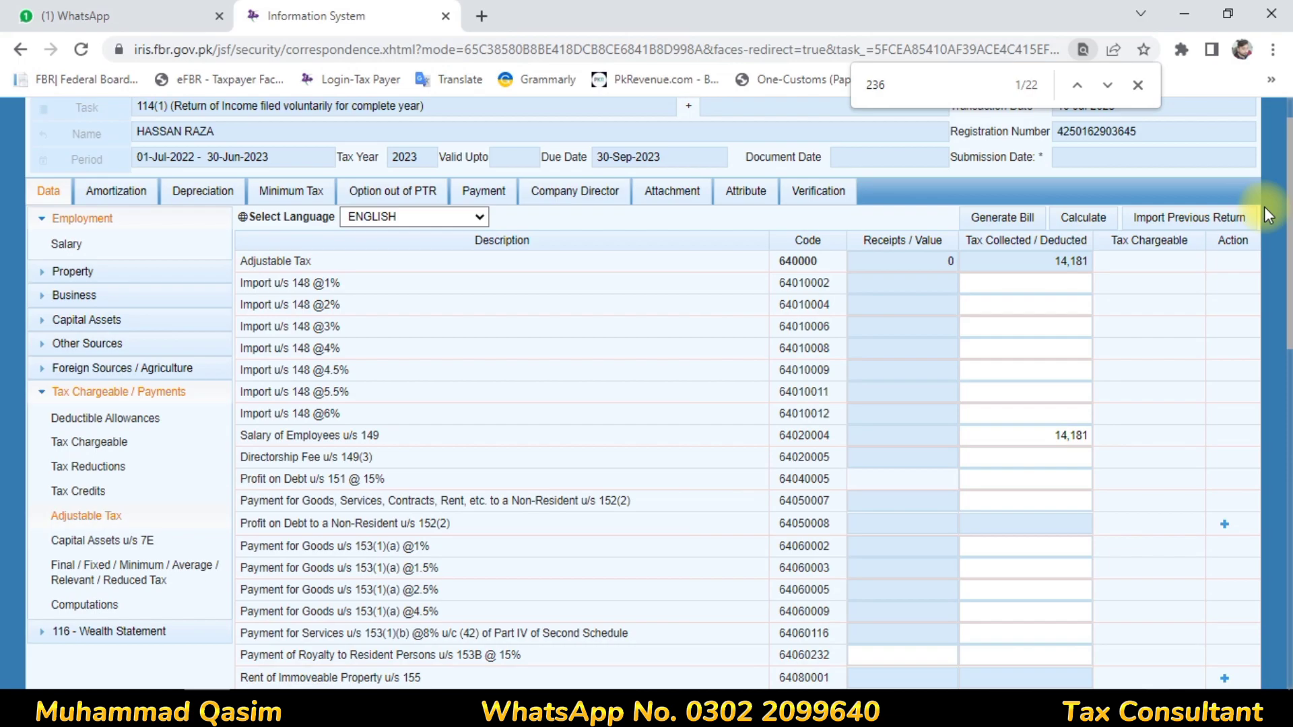
pyautogui.click(1066, 217)
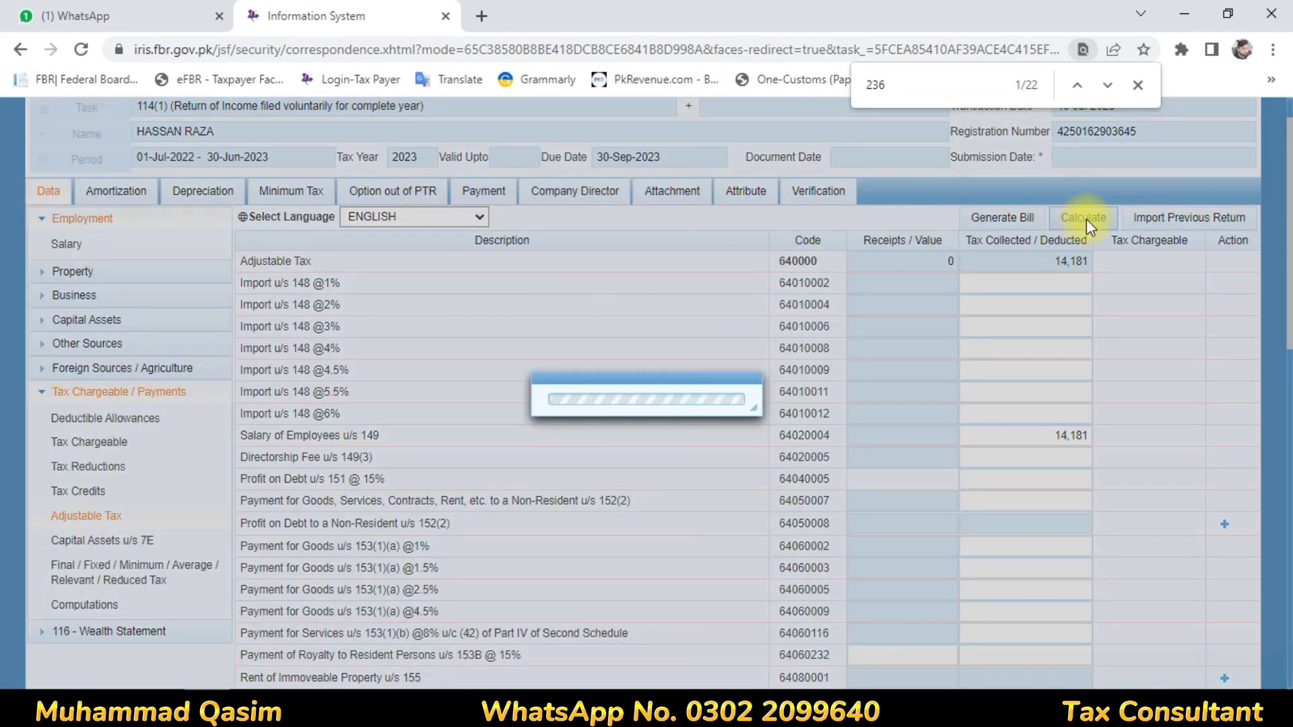